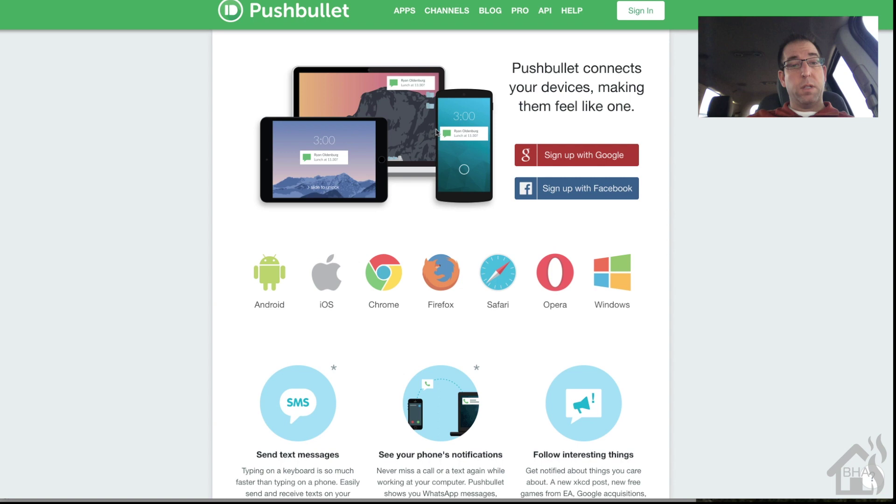
Sign in to Pushbullet through Sign in with Google, choosing the Google account.
left_click(640, 12)
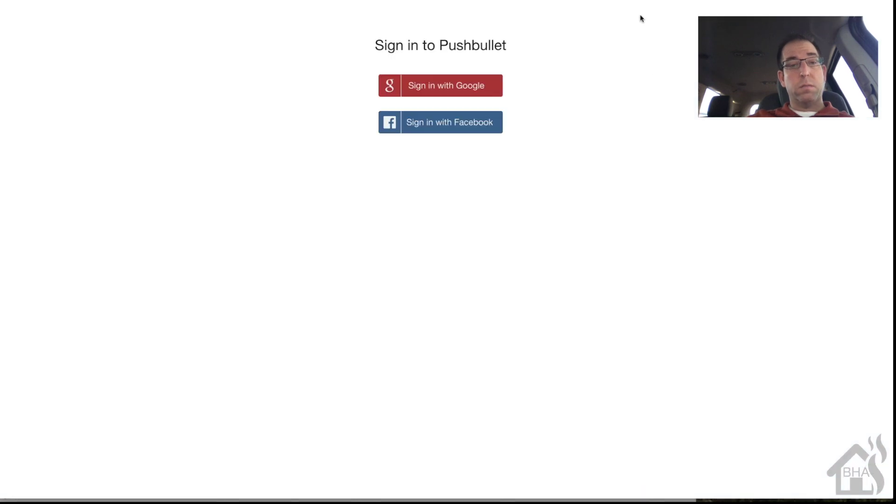
left_click(433, 85)
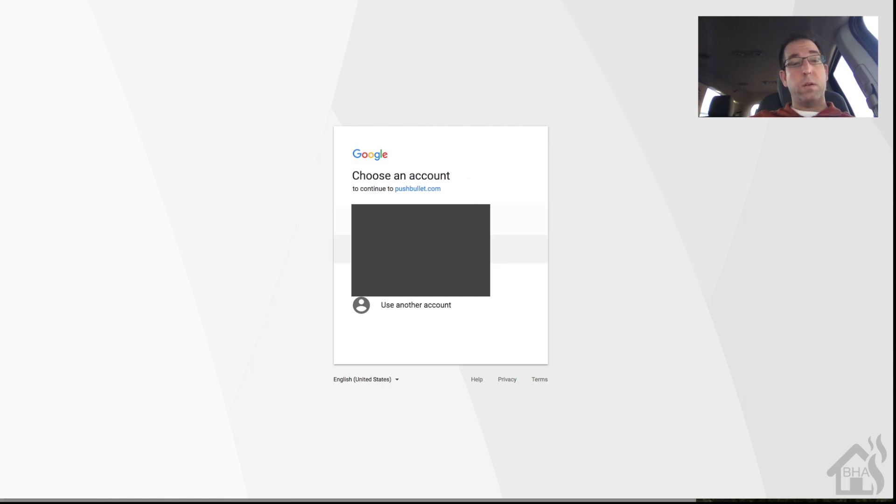
left_click(405, 222)
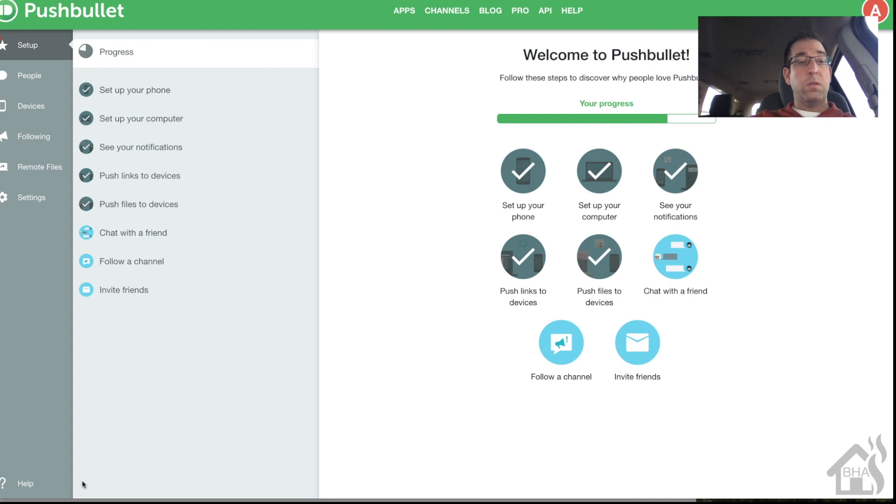
Create and reveal a new access token under Pushbullet's Account settings.
left_click(37, 198)
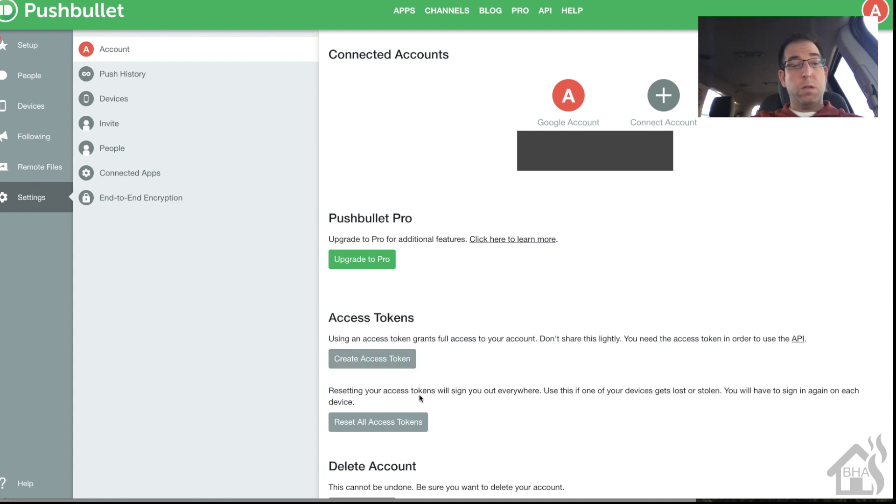
left_click(371, 366)
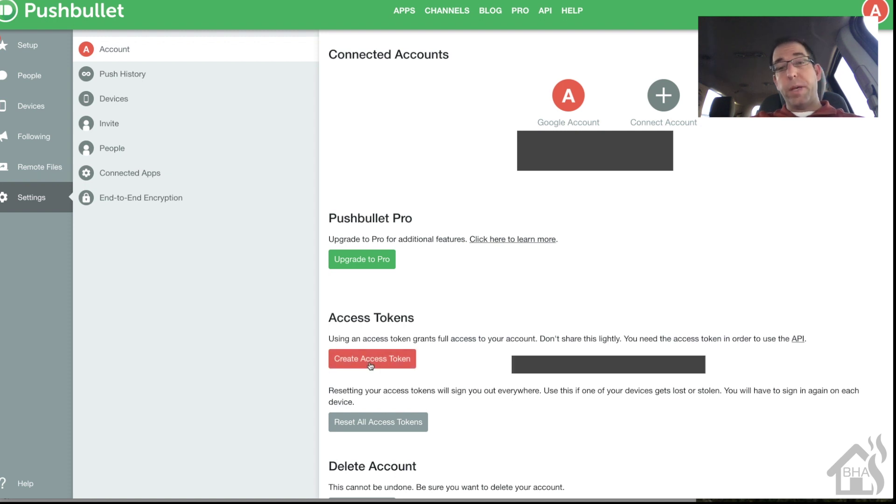
left_click(371, 360)
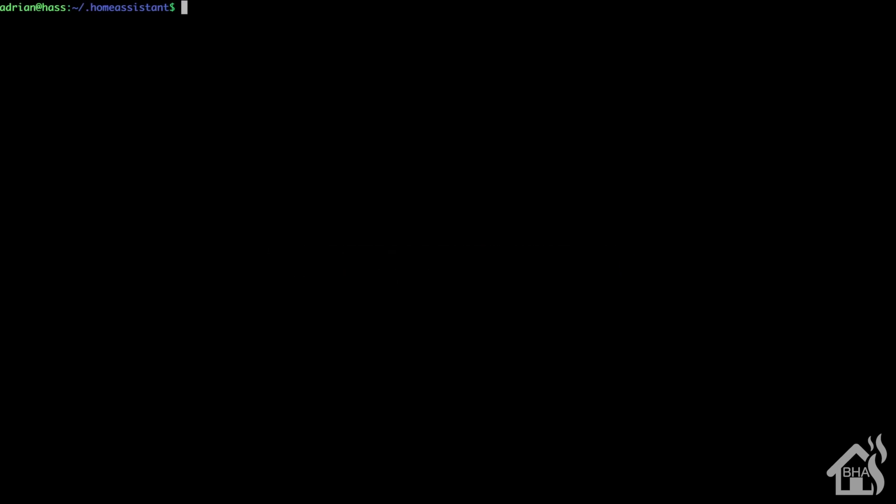
Open notify.yaml with sudo vi and add blank lines after the Telegram chat_id line.
type("sudo v")
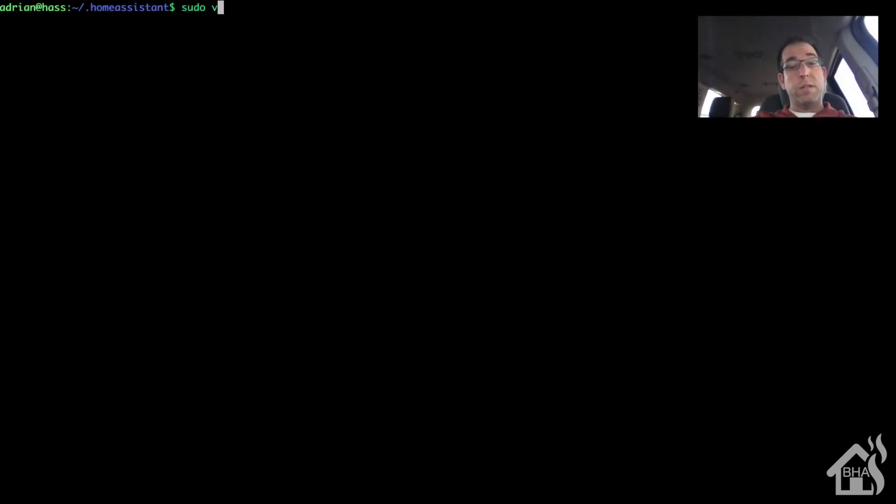
type("i notif")
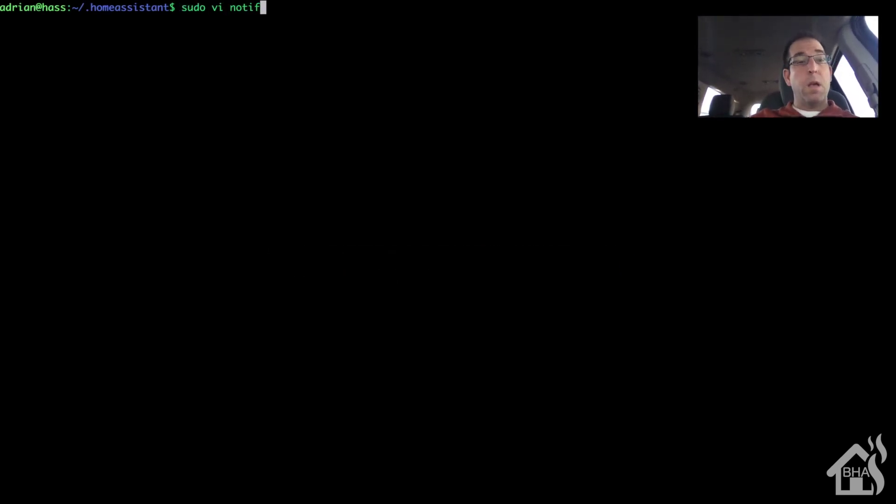
key("Tab")
key("Return")
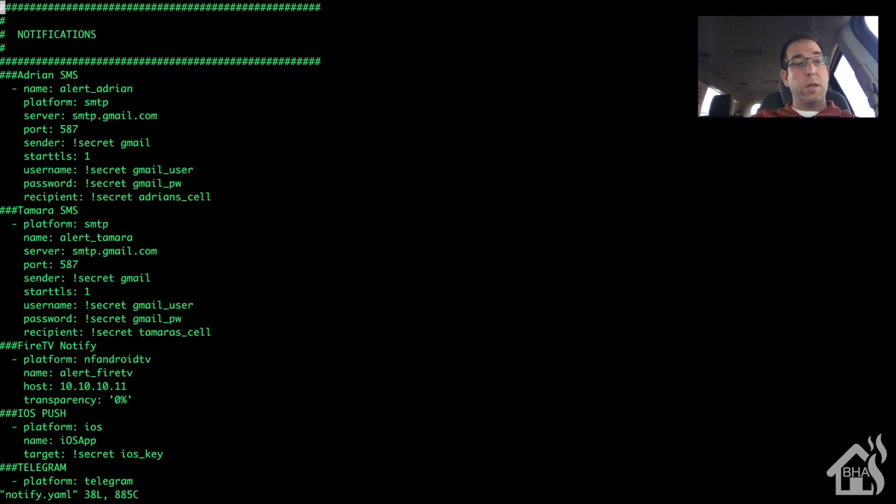
key("shift+g")
key("l")
key("l")
key("l")
key("l")
key("l")
key("l")
key("l")
key("l")
key("l")
key("l")
key("l")
key("l")
key("l")
key("l")
key("l")
key("l")
key("l")
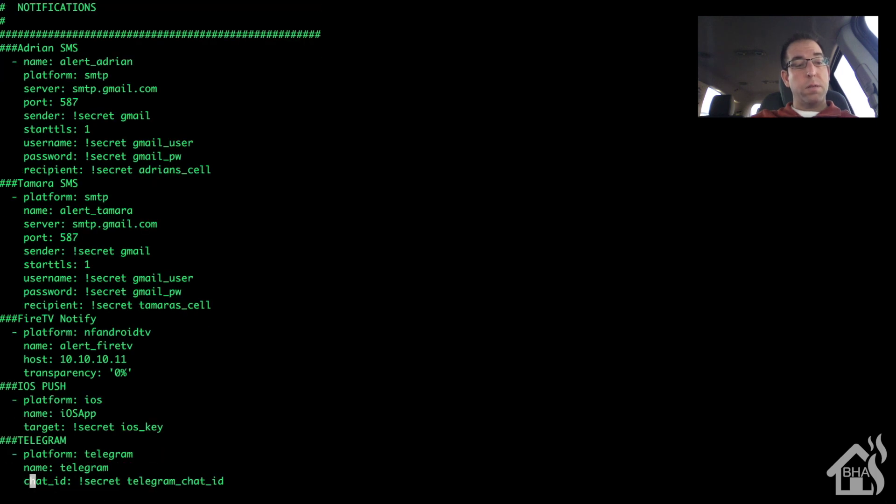
key("l")
key("l")
key("l")
key("l")
key("l")
key("l")
key("l")
key("l")
key("l")
key("l")
key("l")
key("l")
key("l")
key("l")
key("l")
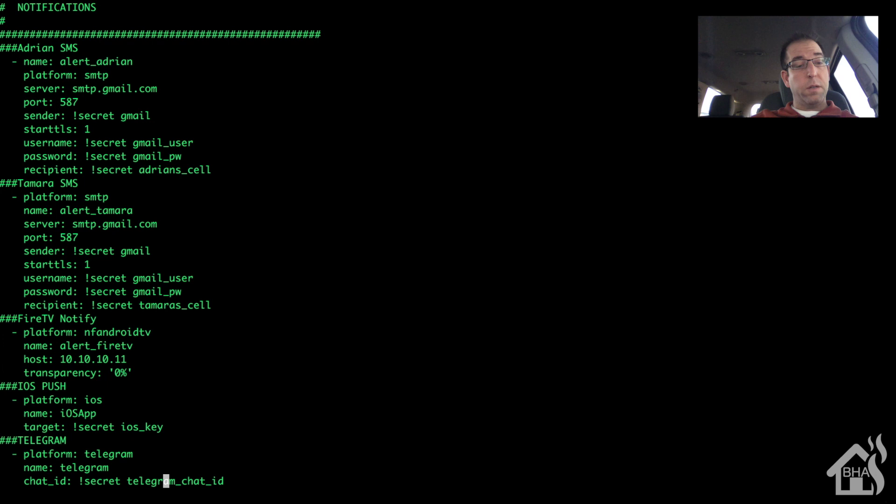
key("a")
key("Return")
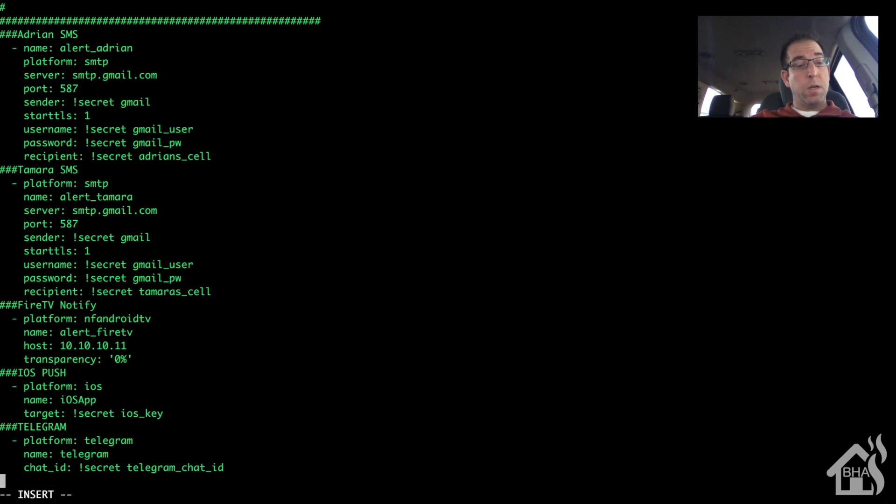
key("Return")
key("Return")
key("Return")
key("Return")
key("Return")
key("Return")
key("Return")
key("Return")
key("Return")
key("Return")
key("Return")
key("Return")
key("Return")
key("Return")
key("Return")
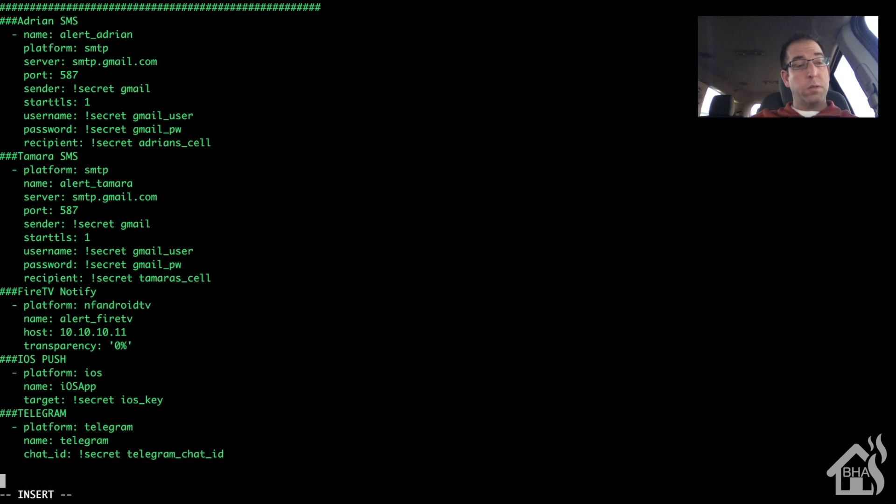
key("Return")
key("Return")
key("Return")
key("Up")
key("Up")
key("Up")
key("Up")
key("Up")
key("Up")
key("Up")
key("Up")
key("Up")
key("Up")
key("Up")
key("Up")
key("Up")
key("Up")
key("Up")
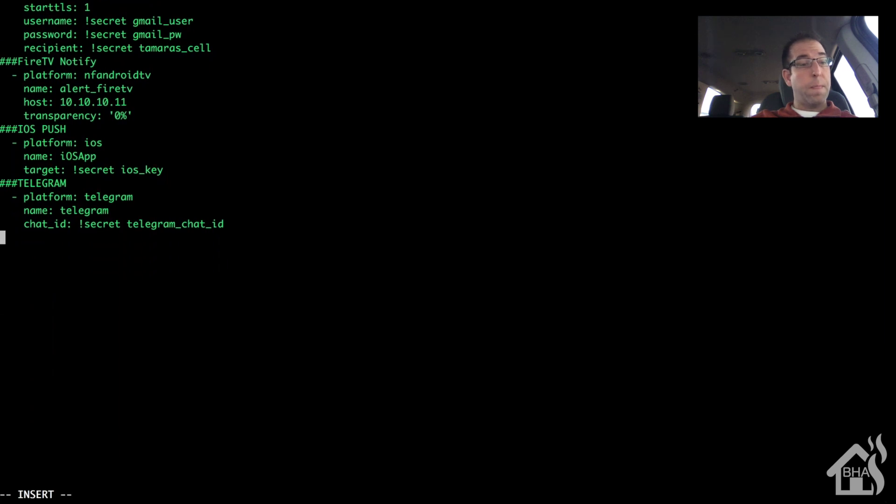
Add a ###PUSHBULLET entry: platform pushbullet, name pushbullet, api_key !secret pushbullet_api.
type("###")
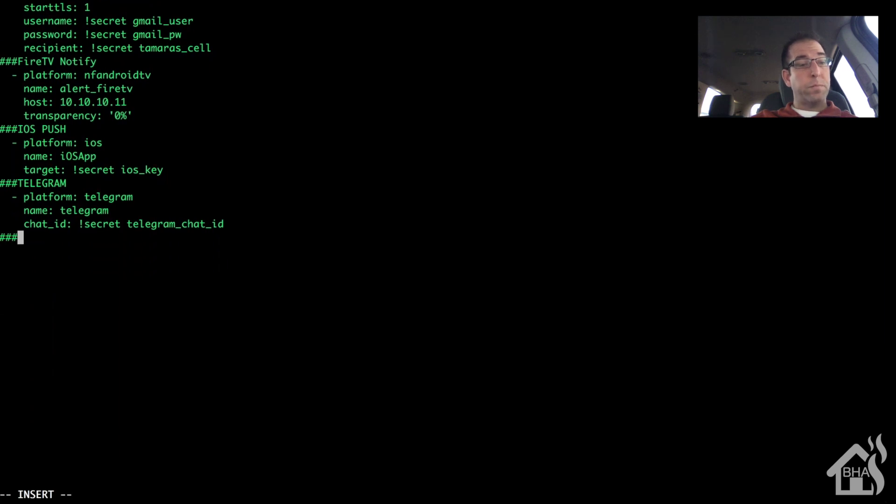
type("PUSHBULLET")
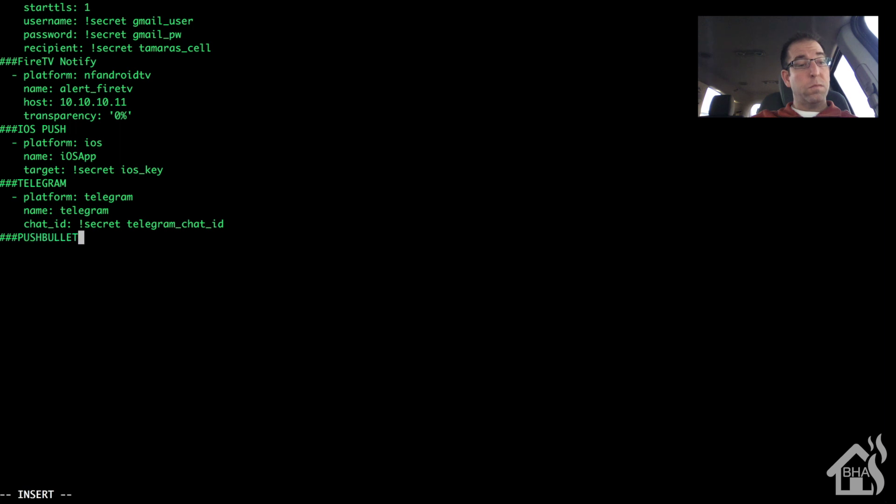
key("Return")
type("- ")
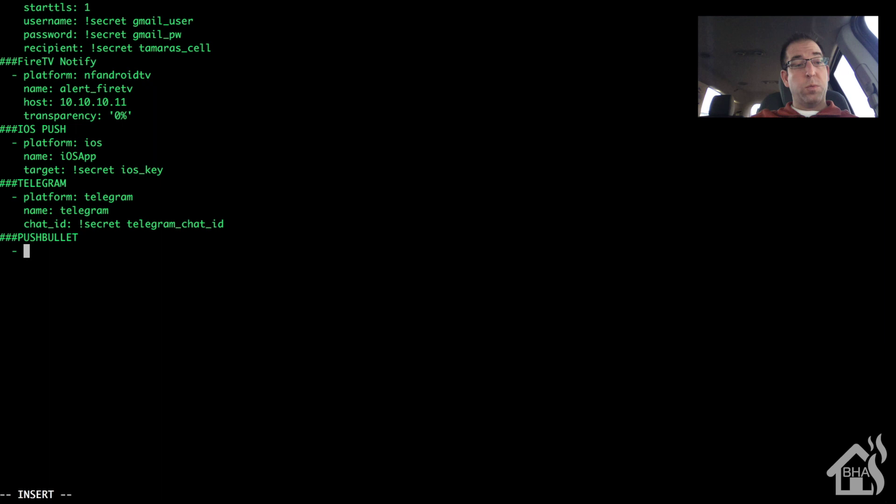
type("platform:")
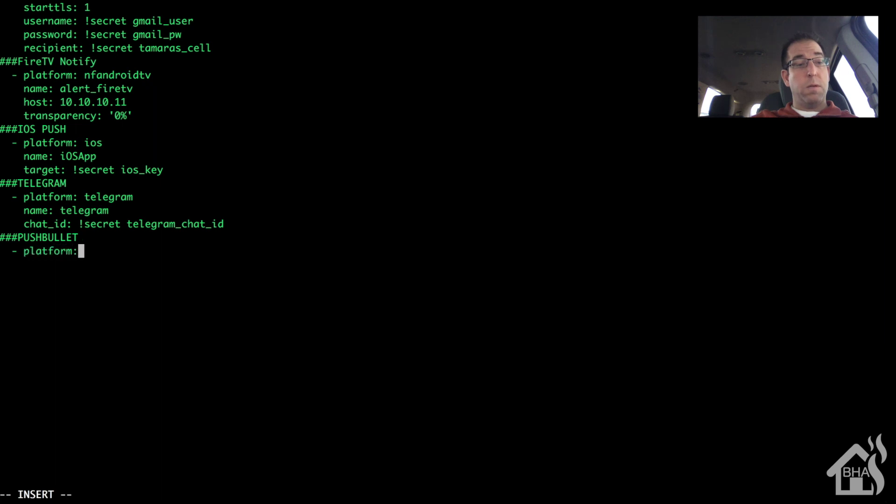
type(" push")
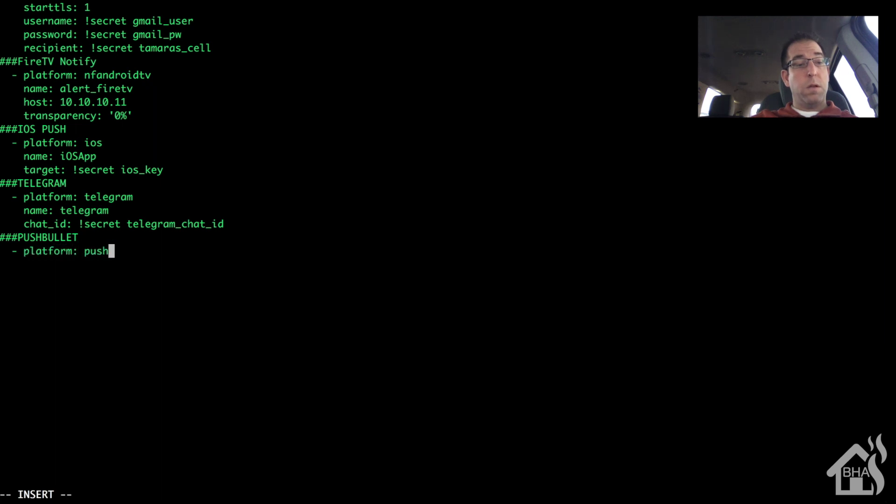
type("bullet")
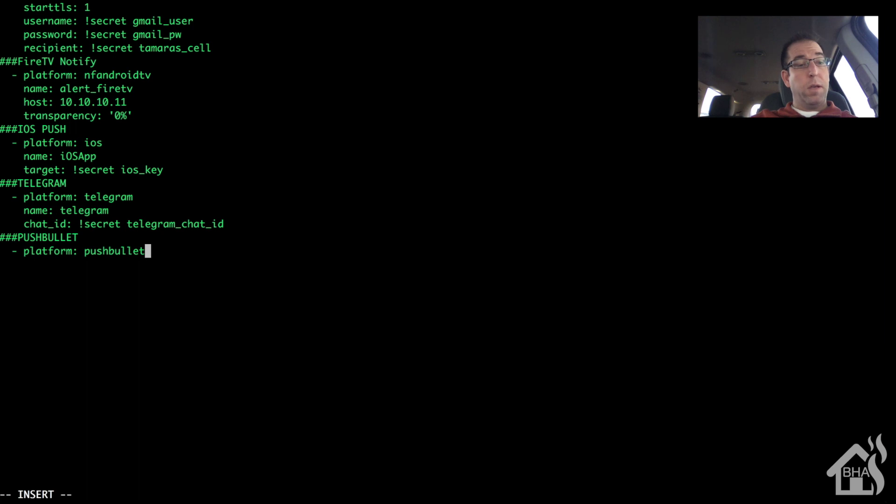
key("Return")
type("nam")
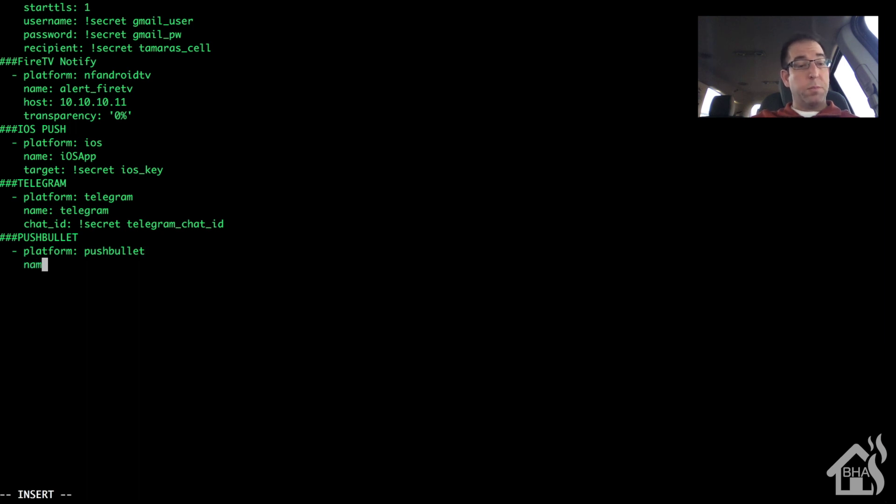
type("e: ")
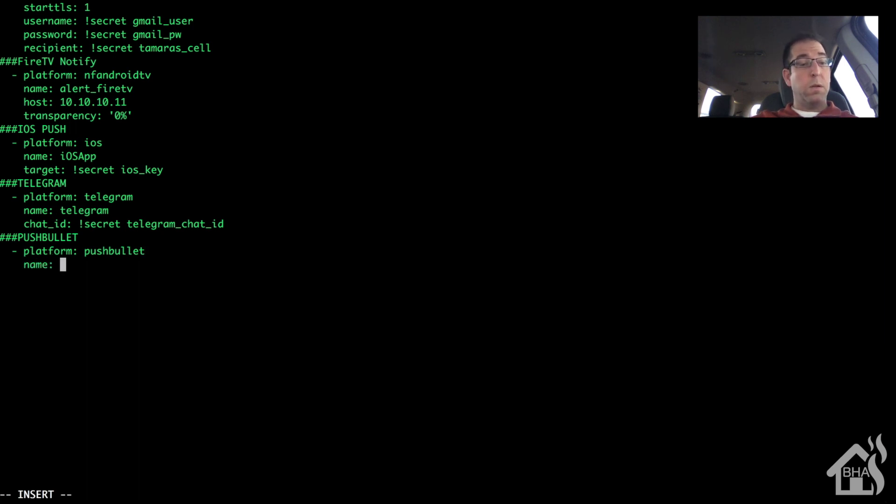
type("pushbullet")
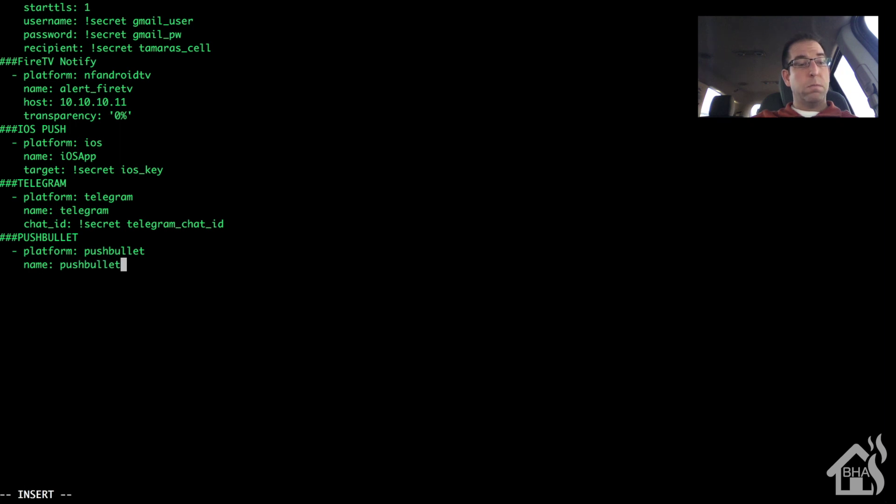
key("Return")
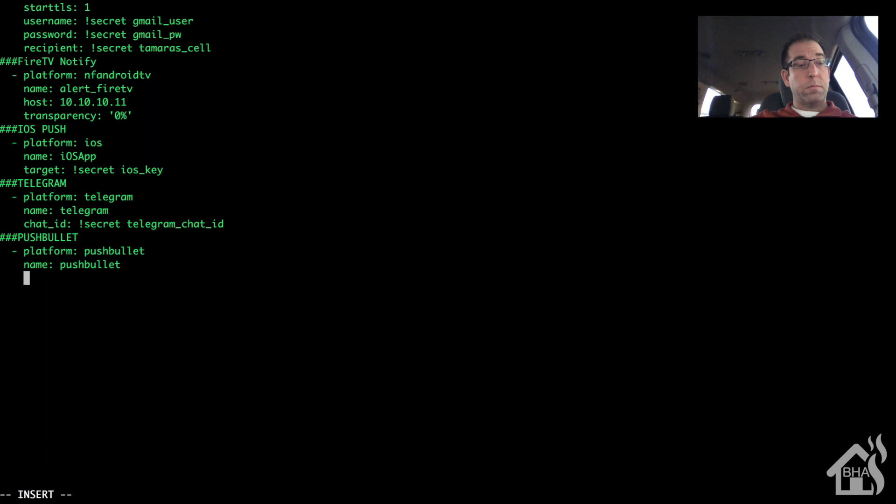
type("api_")
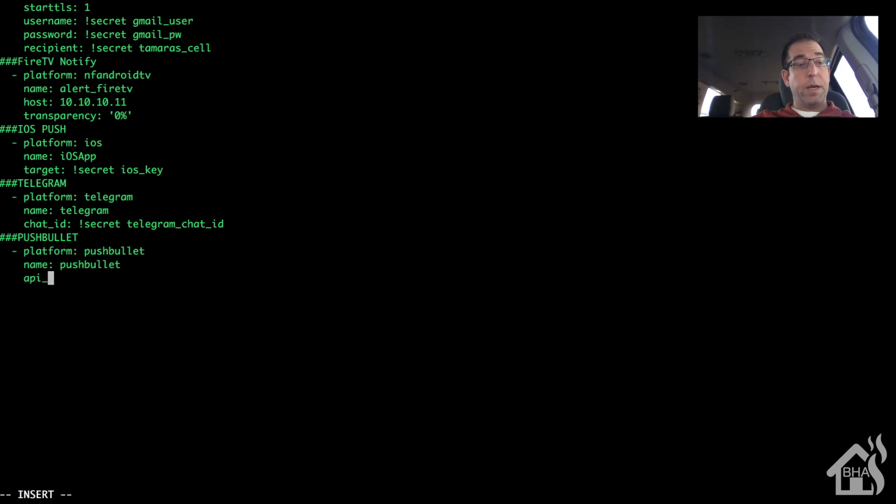
type("key")
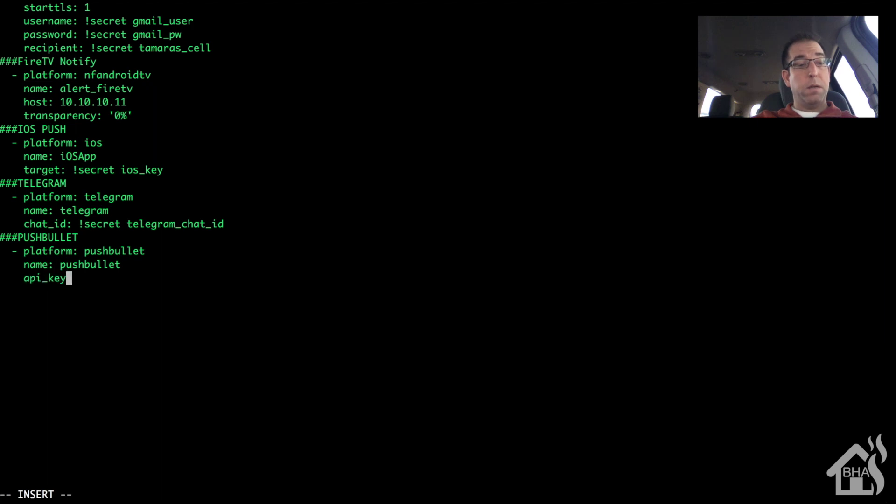
type(": ")
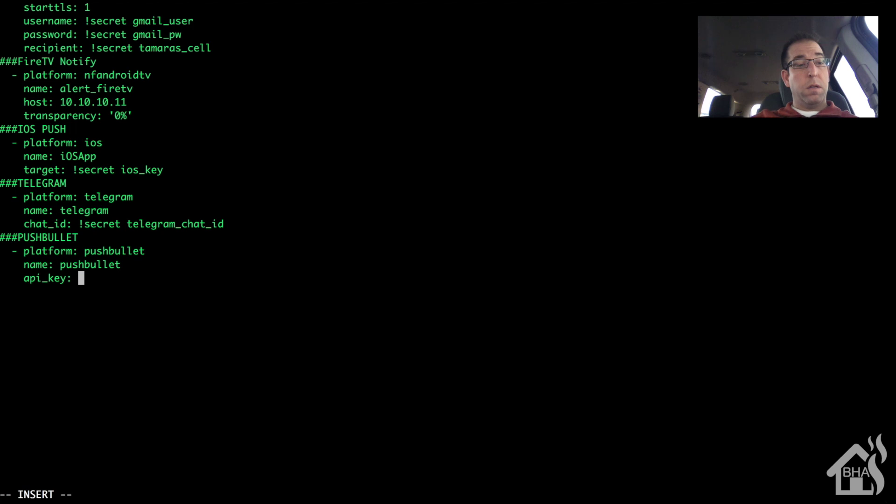
type("!secret ")
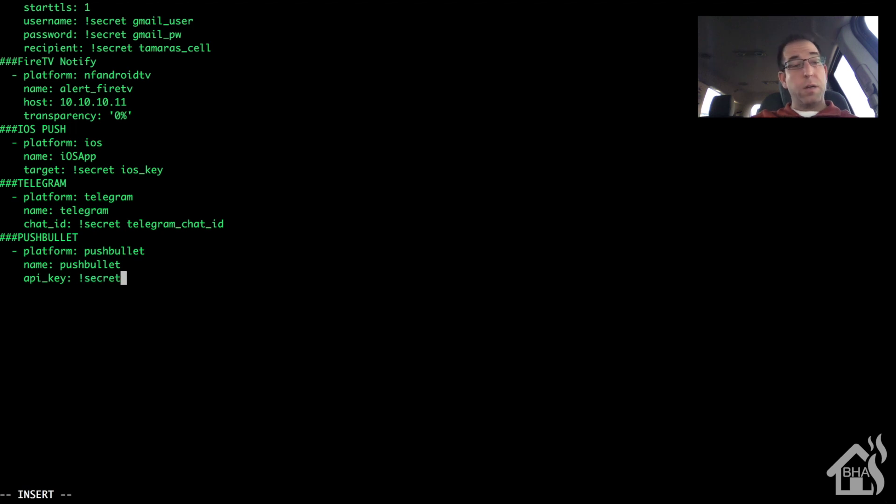
type("push")
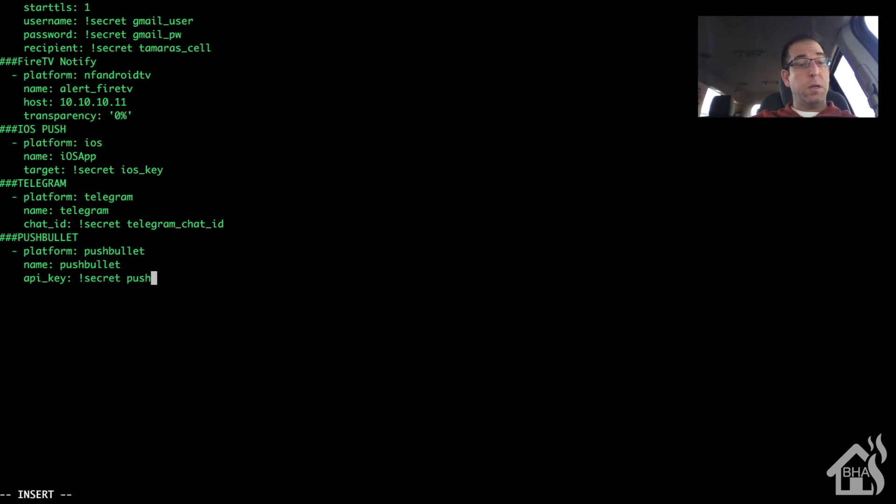
type("bullet_")
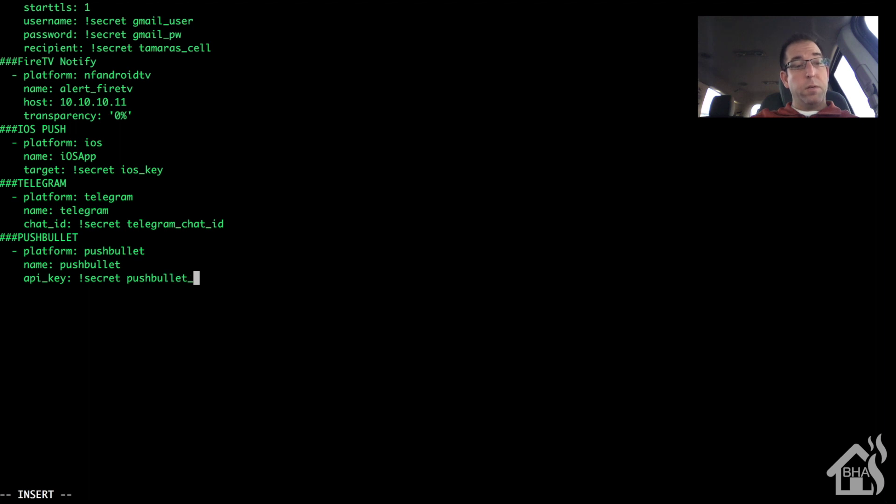
type("api")
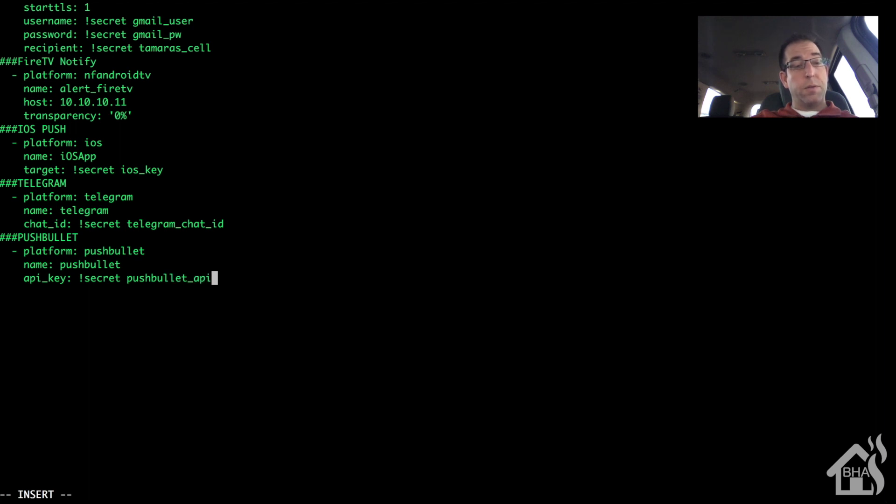
Save notify.yaml and quit Vim with :wq!
key("Escape")
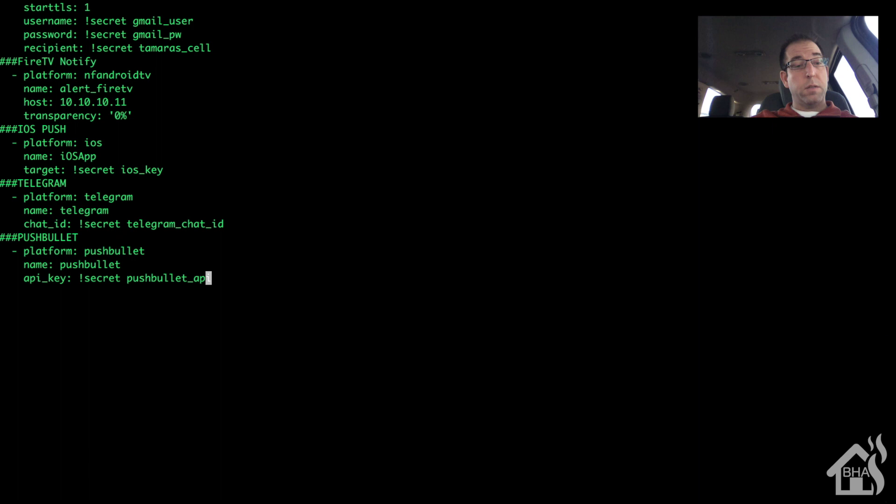
type(":wq!")
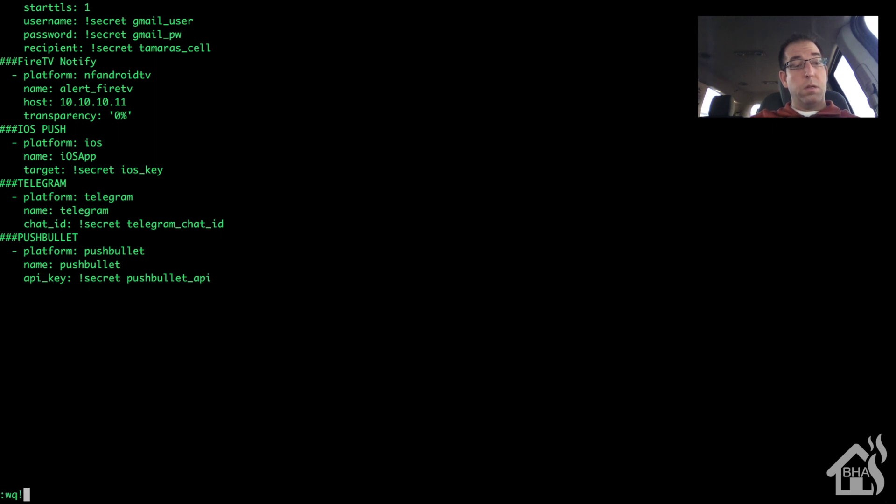
key("Return")
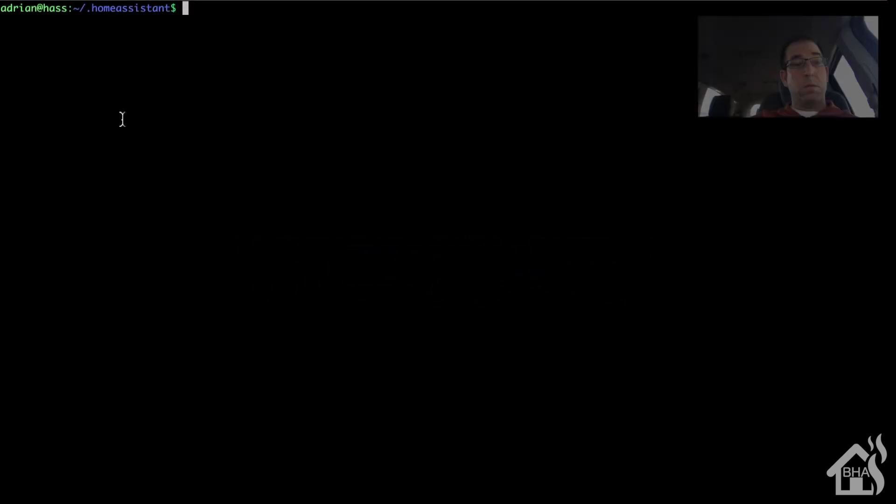
Open script_configs/test.yaml with sudo vi and go to the empty line below entity_id.
type("sudo ")
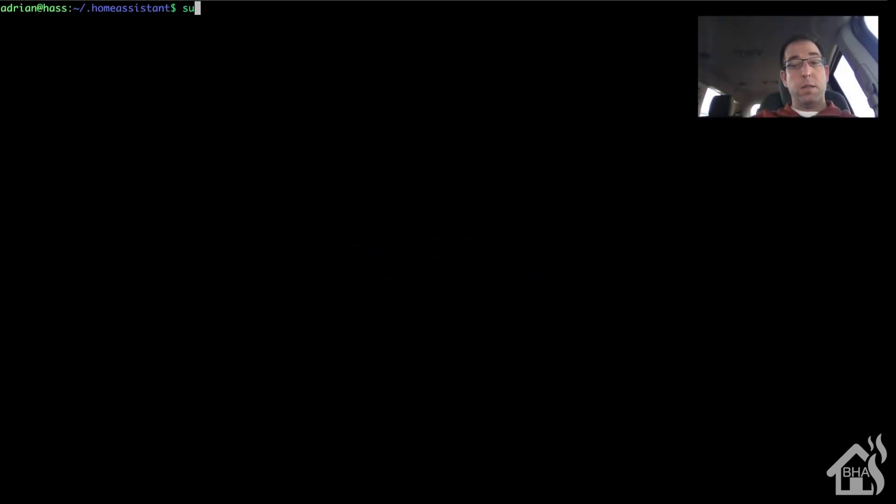
type("vi ")
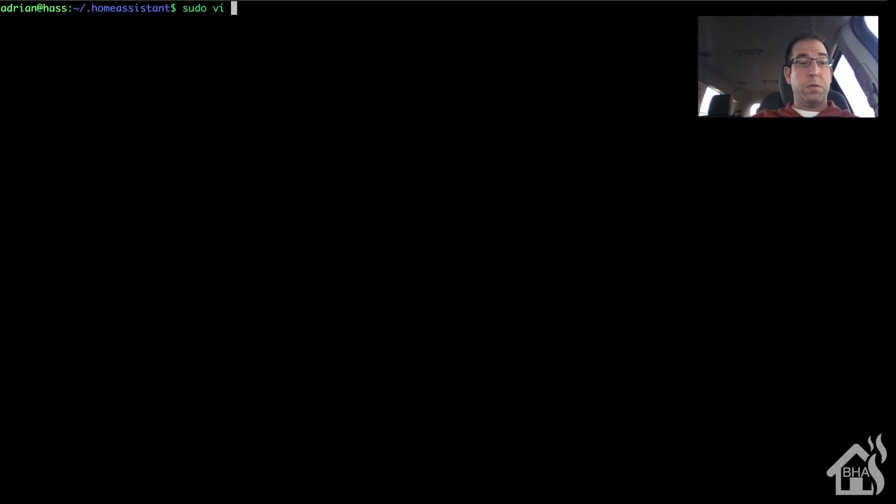
type("scri")
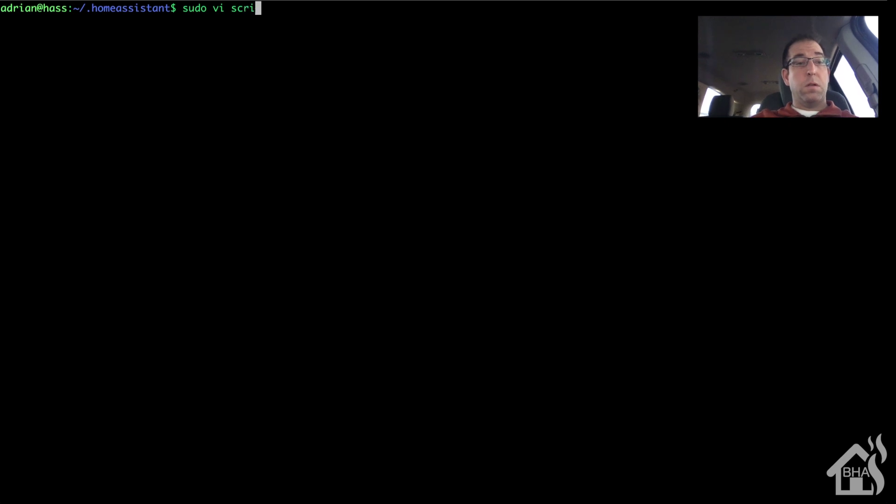
type("pt_c")
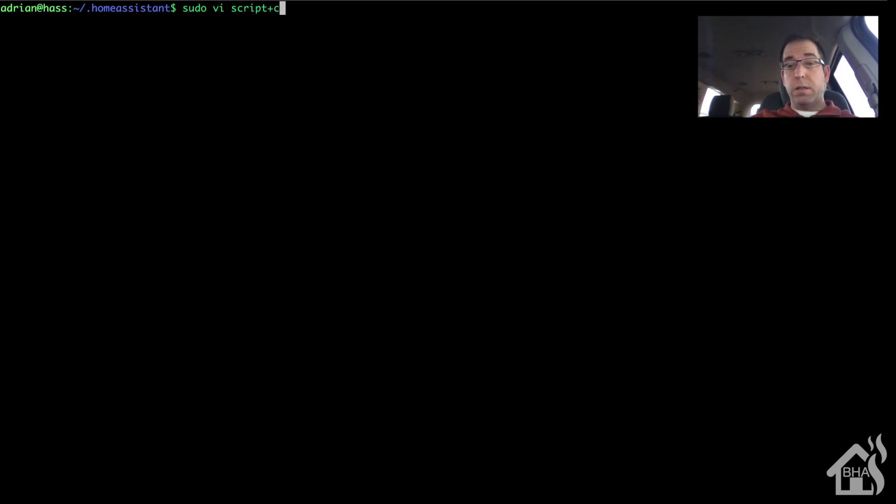
key("BackSpace")
type("c")
key("Tab")
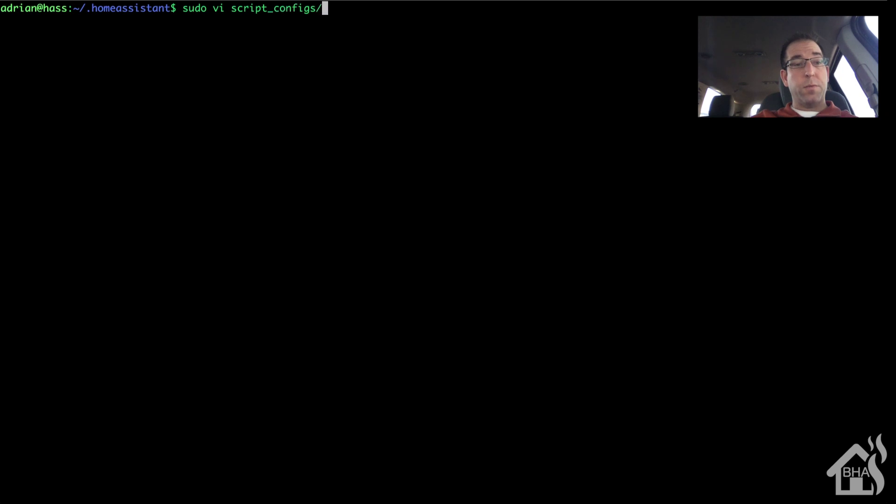
type("tes")
key("Tab")
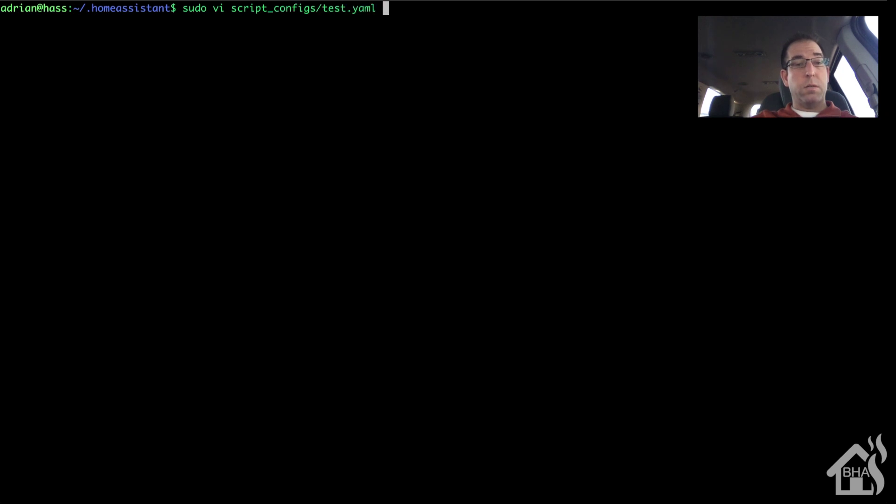
key("Return")
key("shift+g")
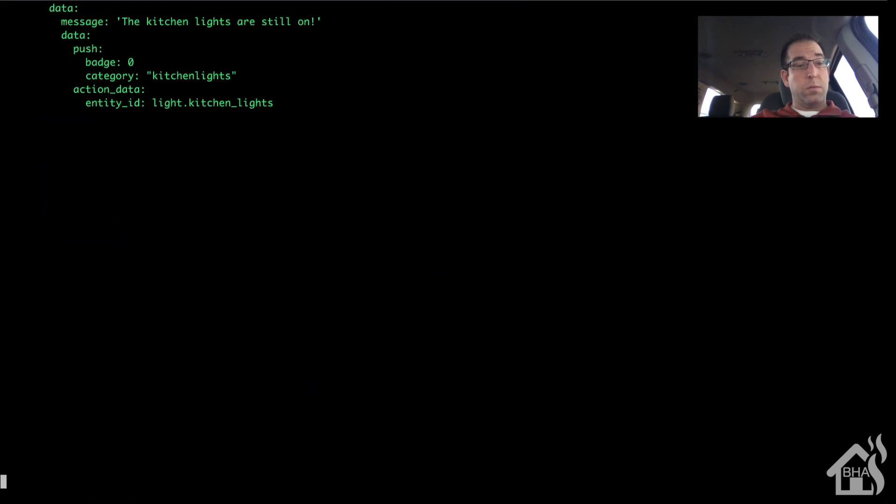
key("k")
key("k")
key("k")
key("k")
key("k")
key("k")
key("k")
key("k")
key("k")
key("k")
key("k")
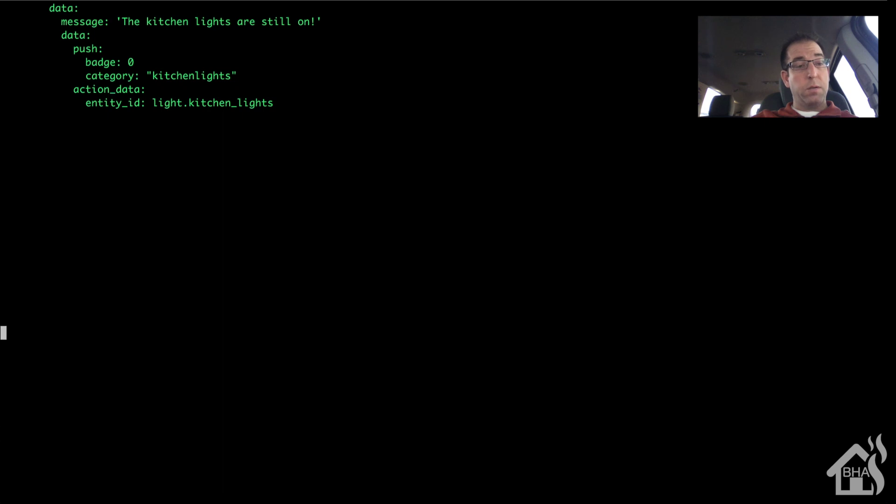
key("k")
key("k")
key("k")
key("k")
key("k")
key("k")
key("k")
key("k")
key("k")
key("k")
key("k")
key("k")
key("k")
key("k")
key("k")
key("k")
key("k")
key("k")
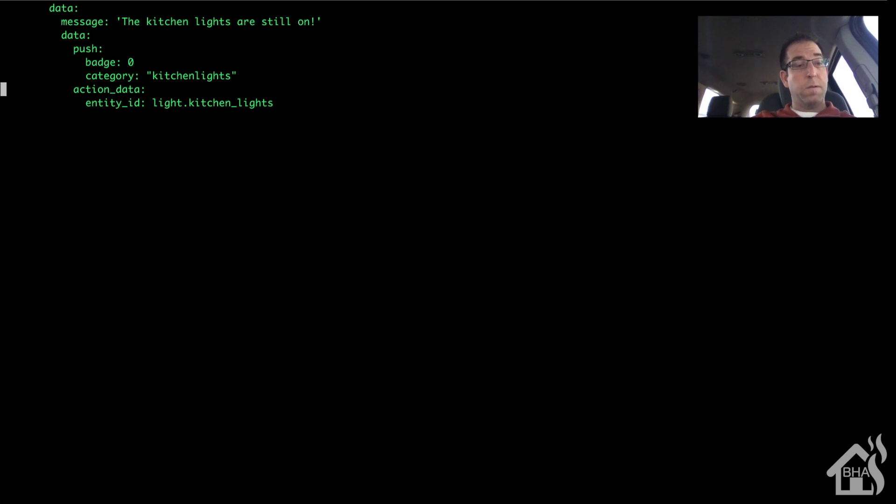
key("j")
key("j")
key("j")
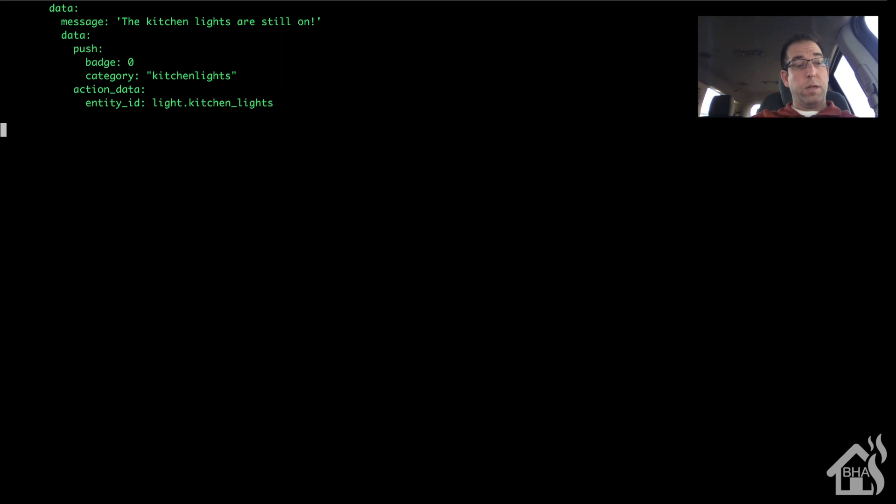
Insert test_pushbullet with alias 'test_pushbullet', a sequence calling notify.pushbullet, and data:.
type("i  ")
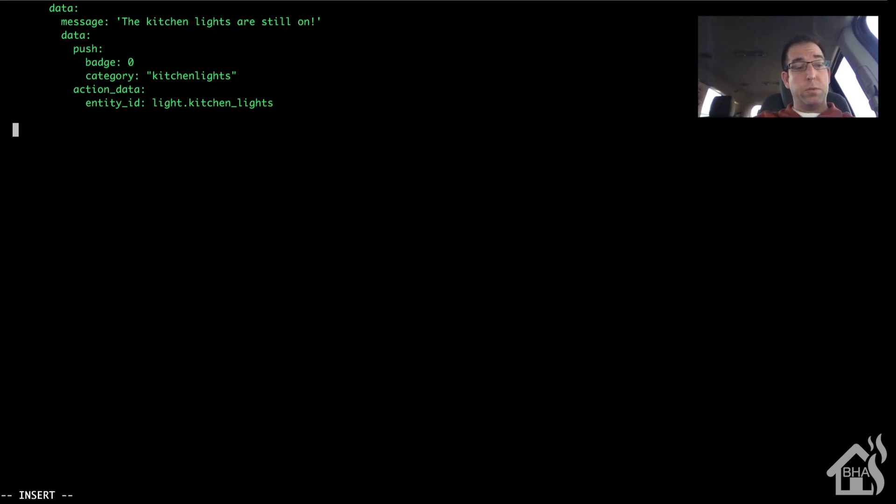
type("test")
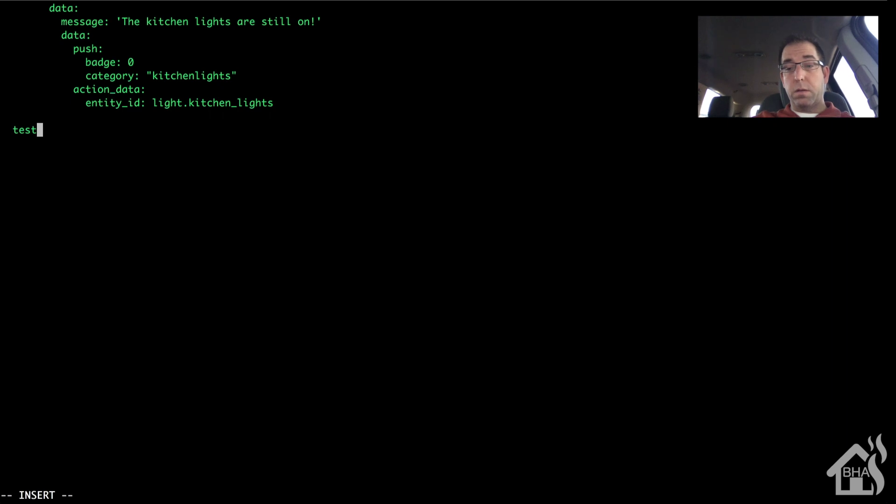
type("_pushbullet")
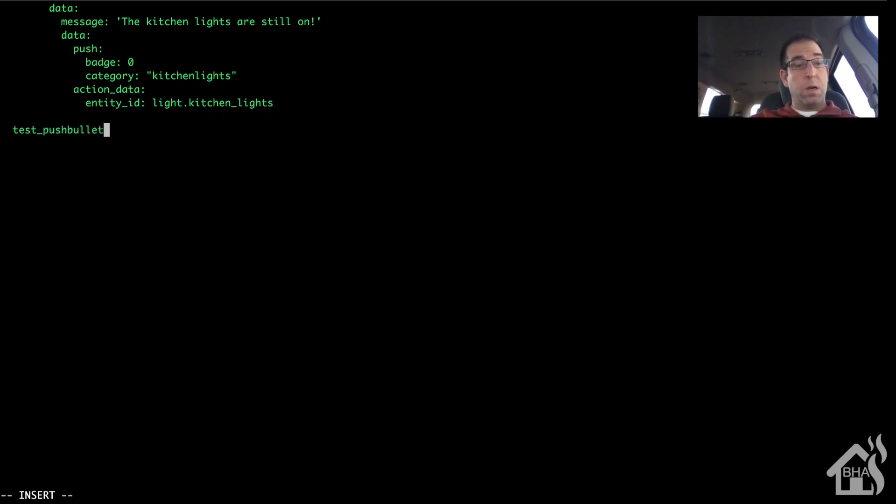
type(":")
key("Return")
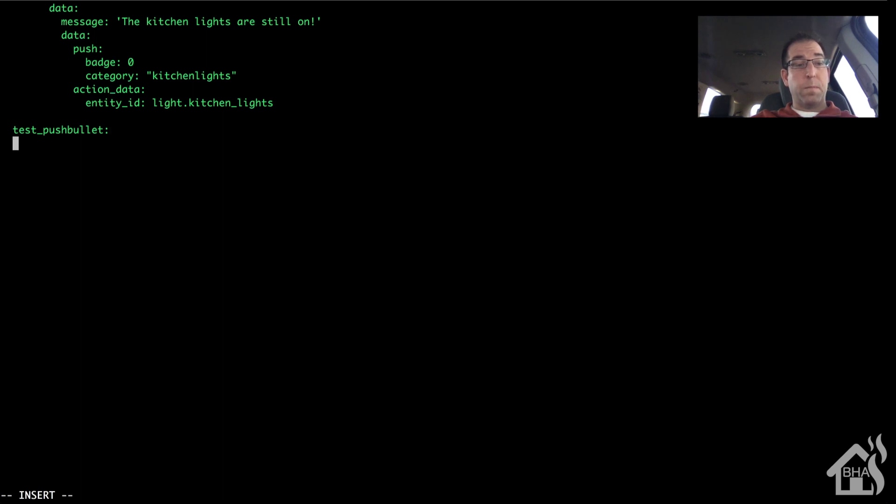
type("alias")
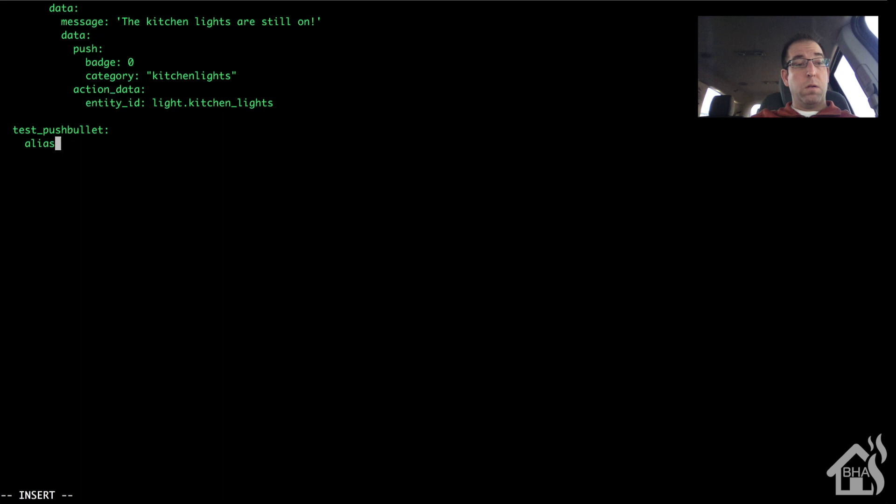
type(":")
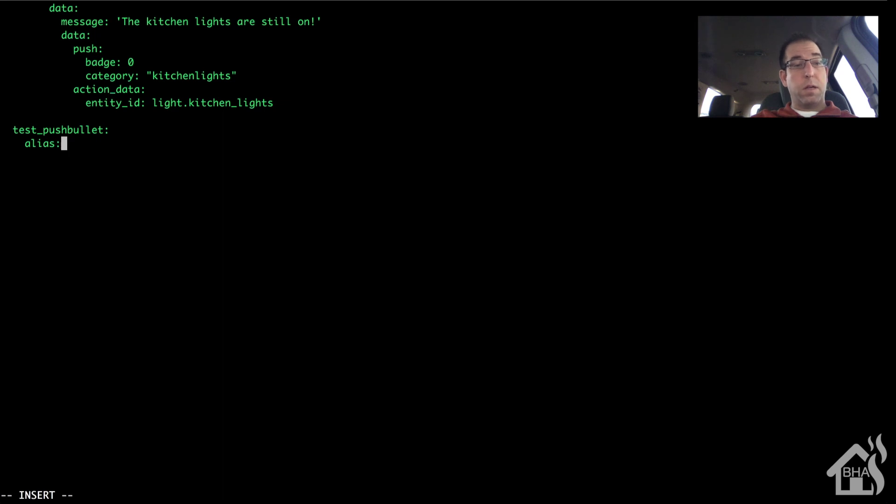
type(" 'test_")
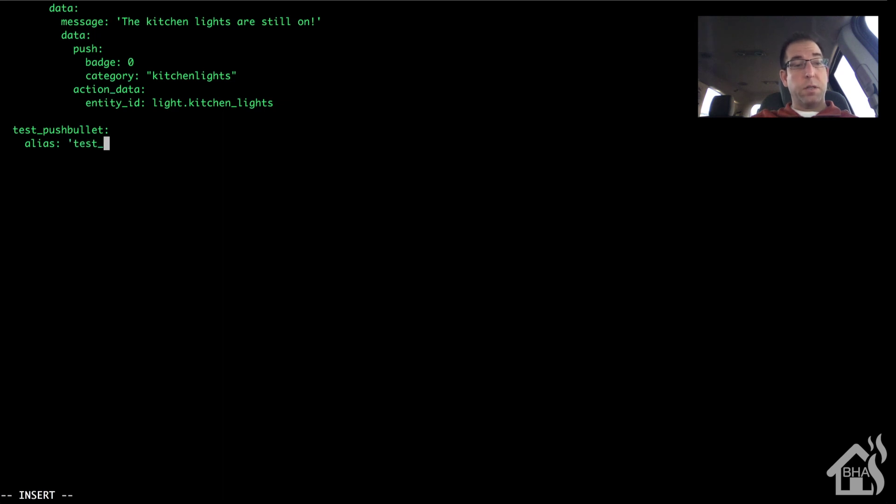
type("pushbullet'")
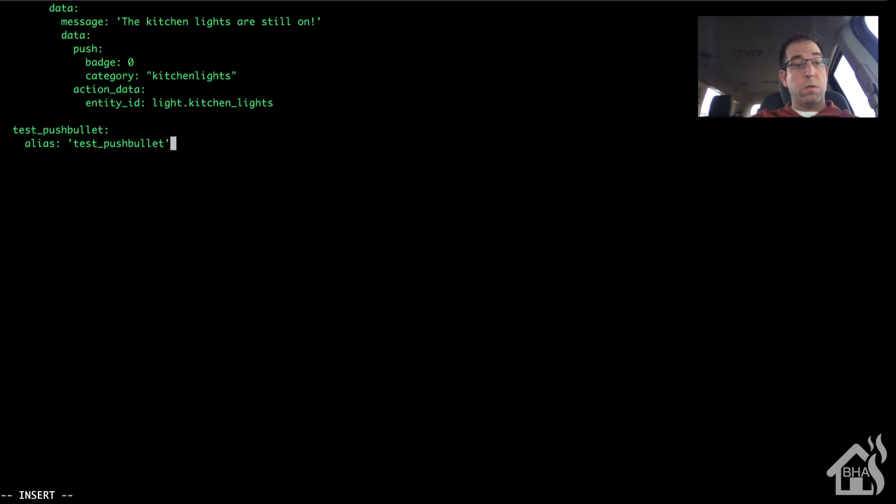
key("Return")
type("sequence:")
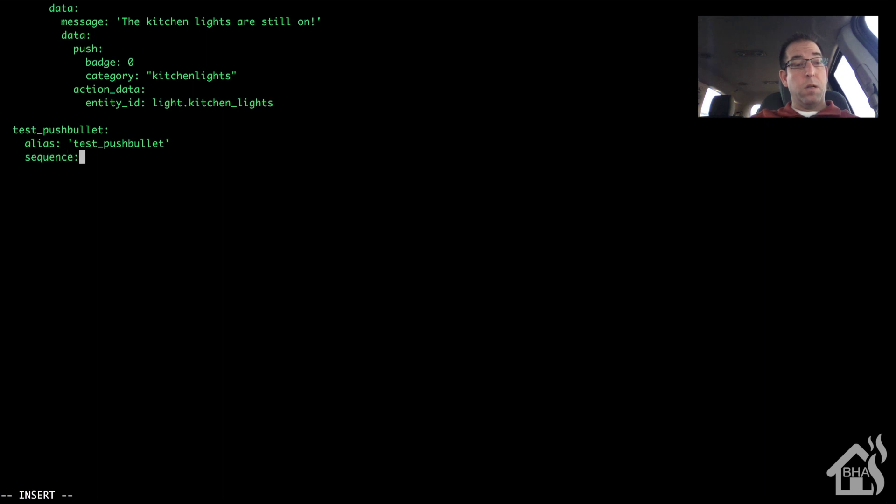
key("Return")
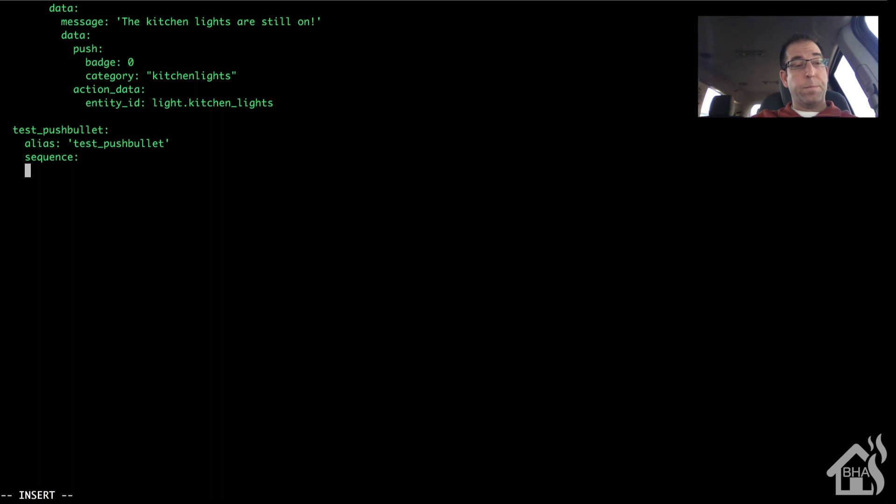
type("- ")
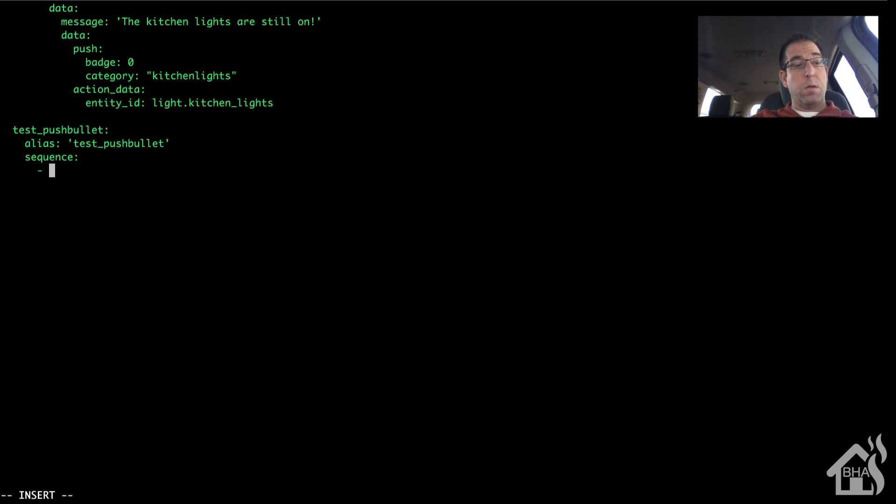
type("service: ")
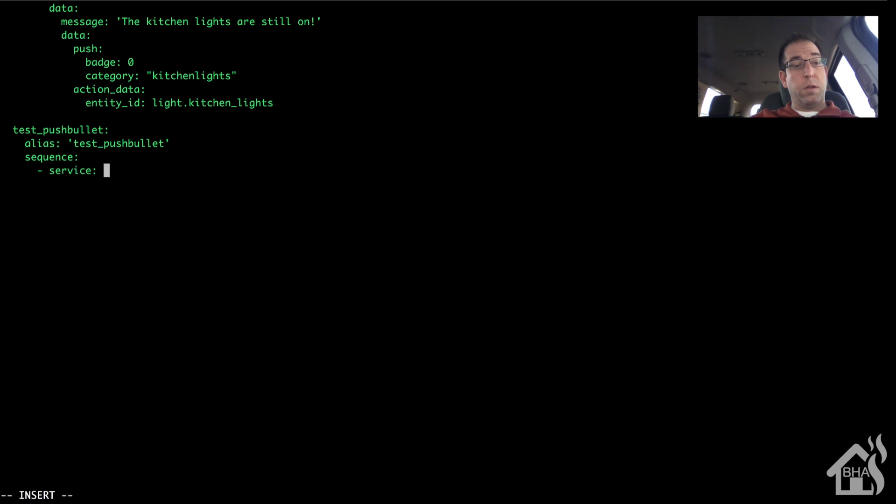
type("notify.")
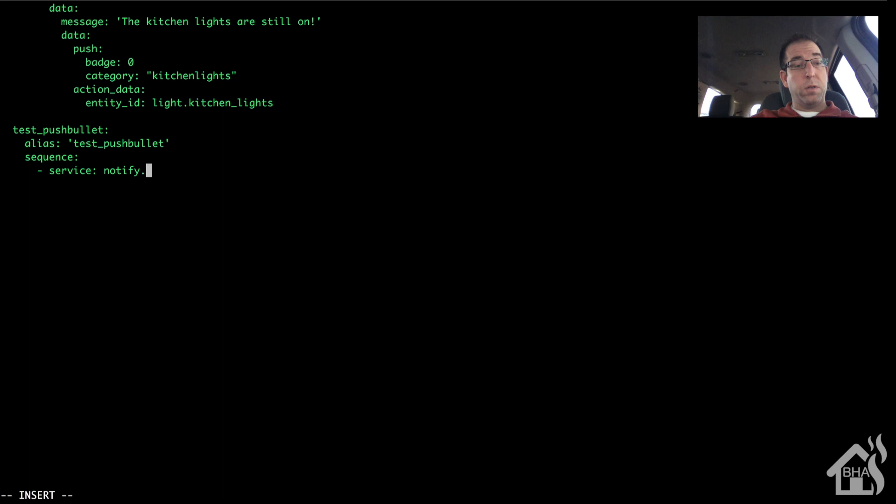
type("pushbullet")
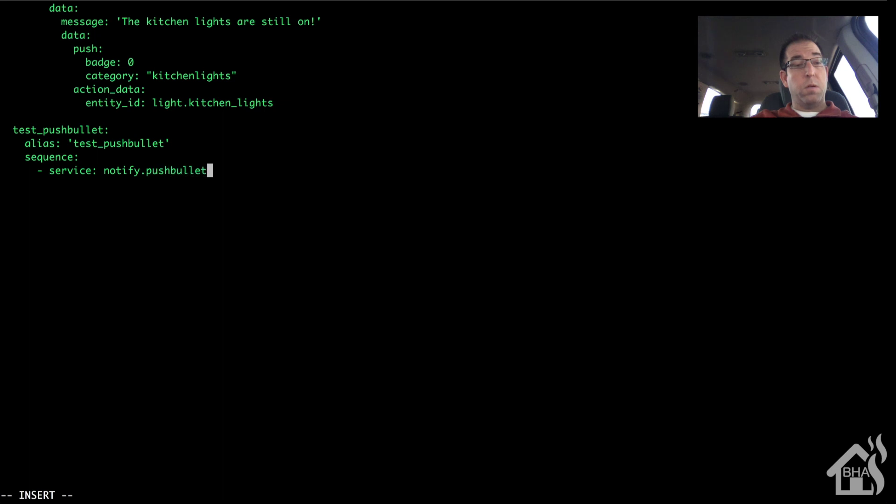
key("Return")
type("data")
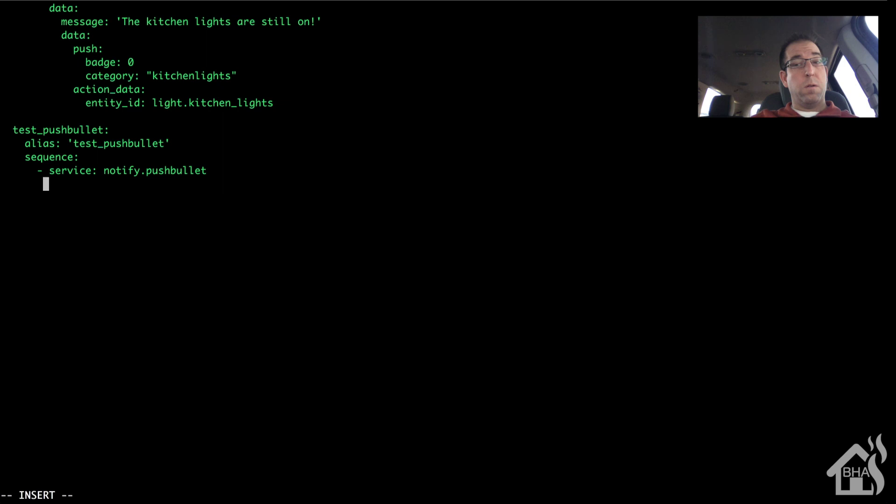
type(":")
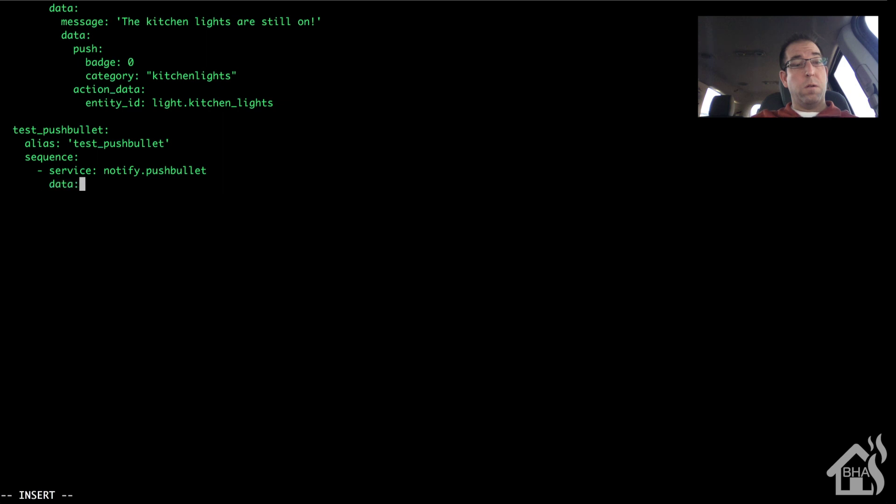
key("Return")
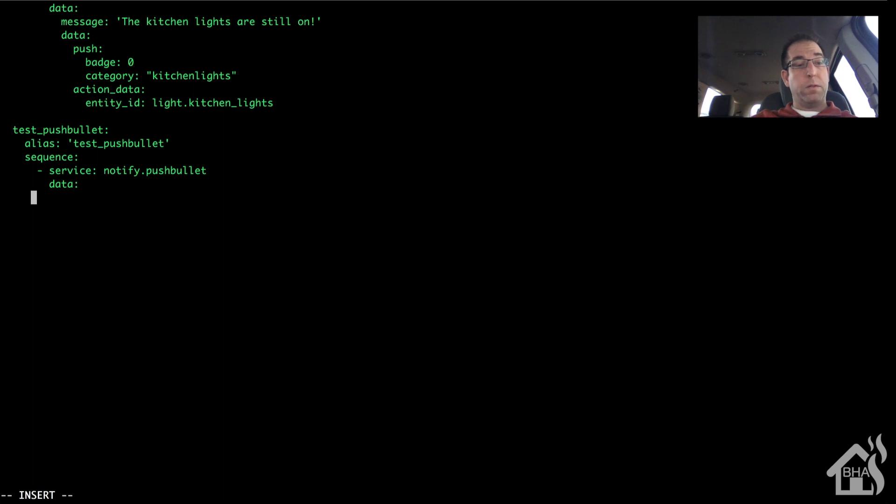
Add the line title: TEST ALERT! under the data key.
type("ti")
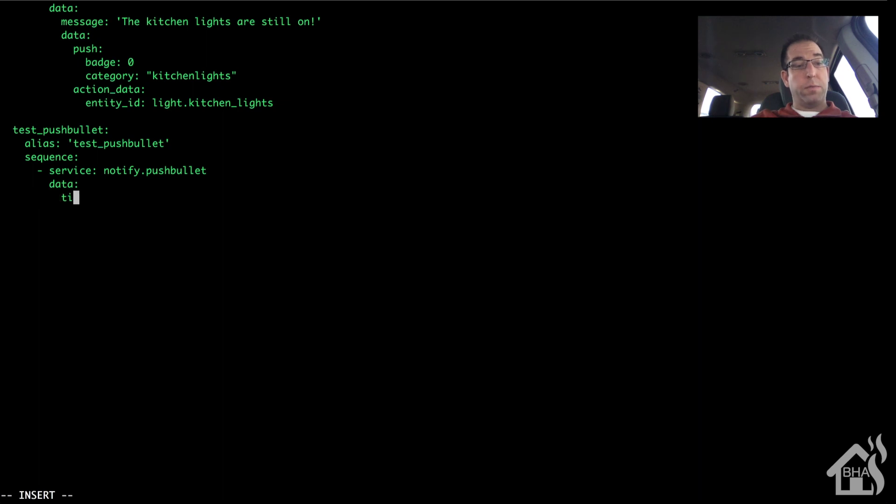
type("tle:")
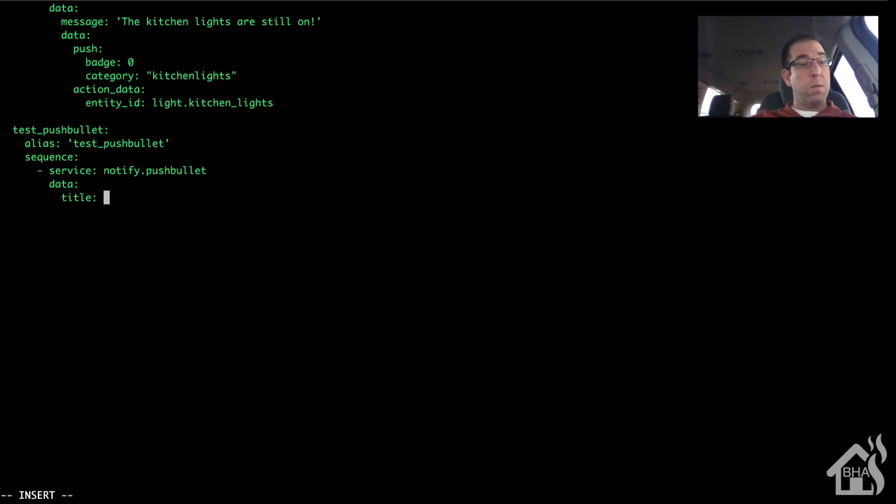
type("TEST A")
type("LERT")
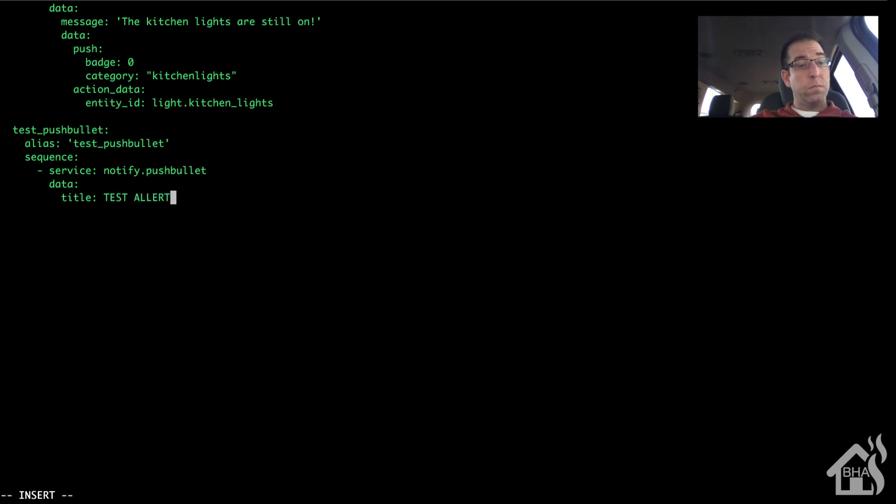
key("BackSpace")
key("BackSpace")
key("BackSpace")
key("BackSpace")
type("ERT!")
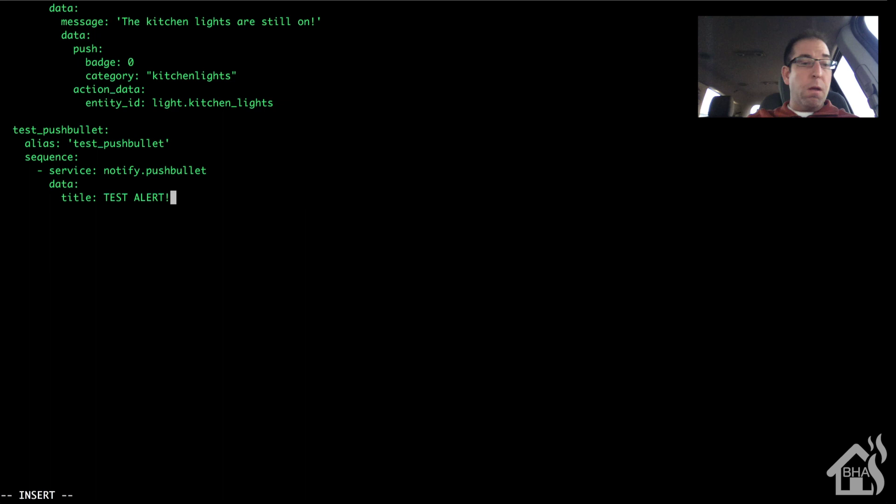
key("Return")
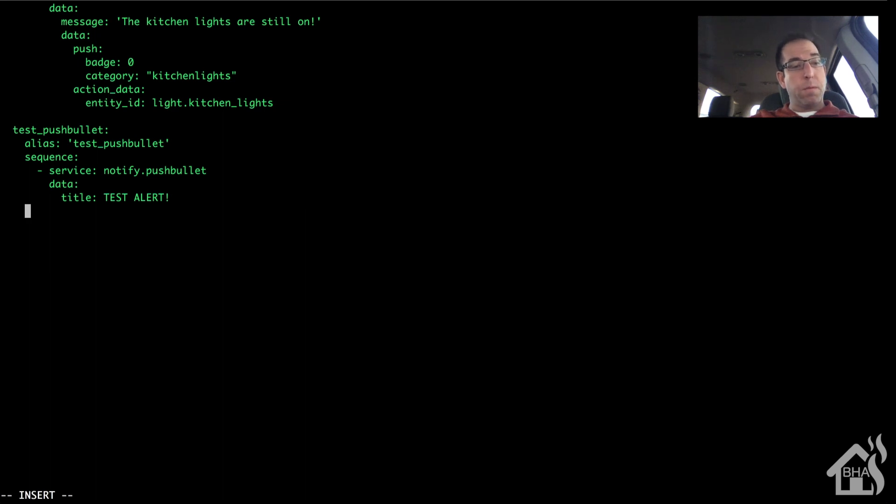
Add message: This is a test message! and a nested data: key below it.
type("me")
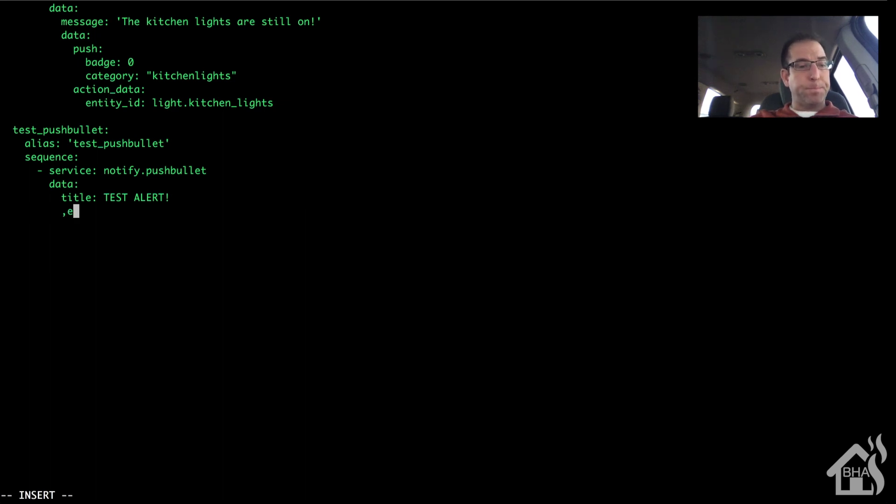
key("BackSpace")
key("BackSpace")
type("message: ")
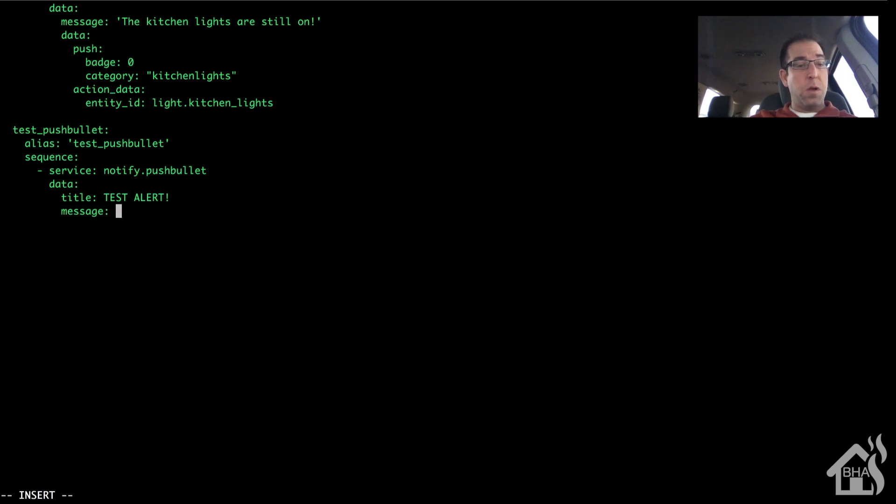
type("THIS")
key("BackSpace")
key("BackSpace")
key("BackSpace")
key("BackSpace")
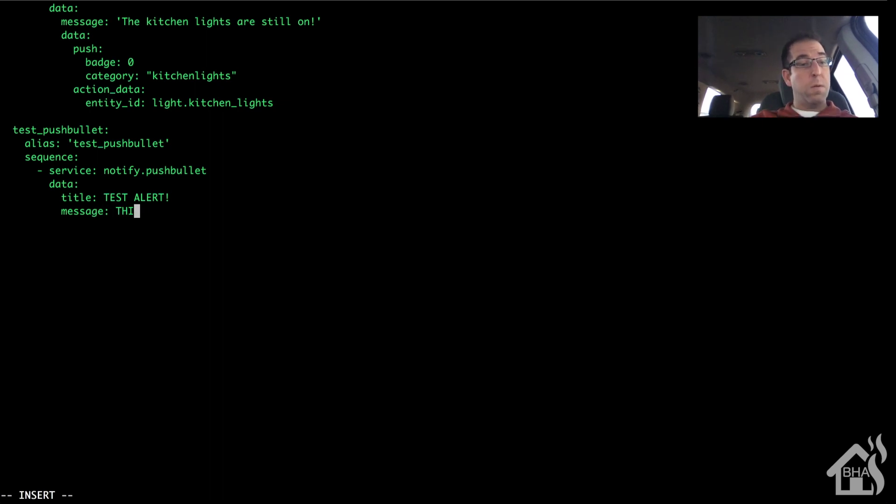
type("his is a ")
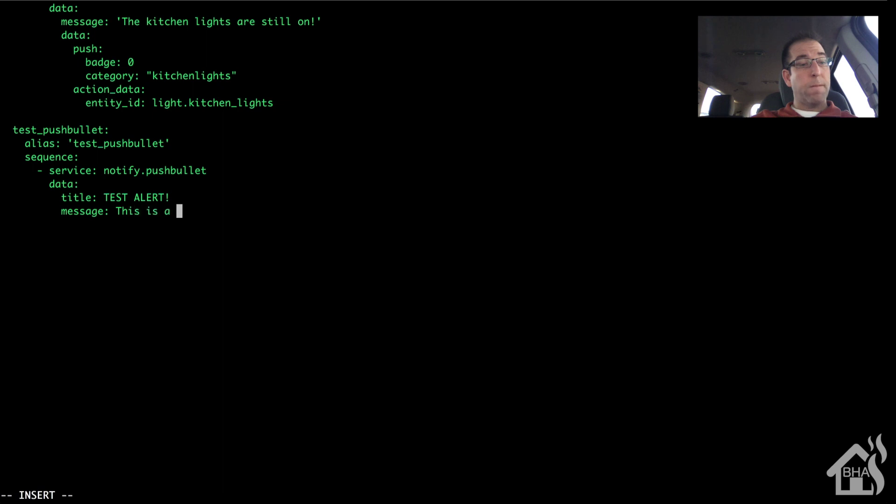
type("test message!")
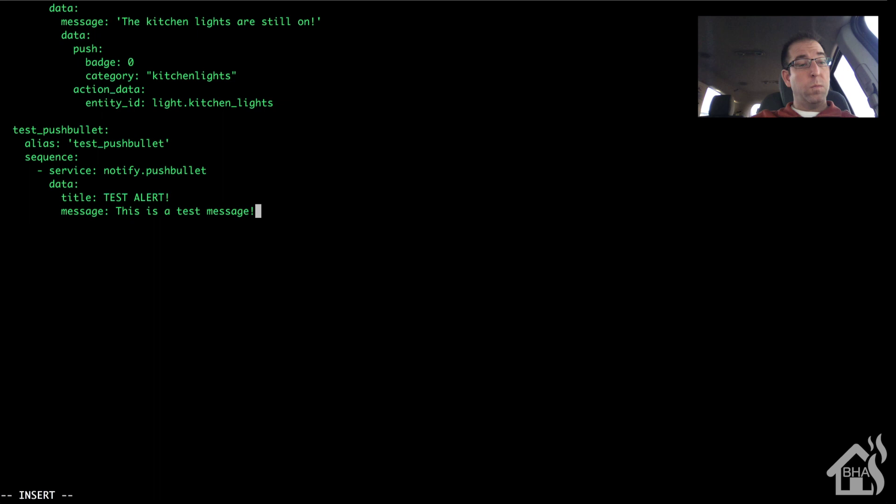
key("Return")
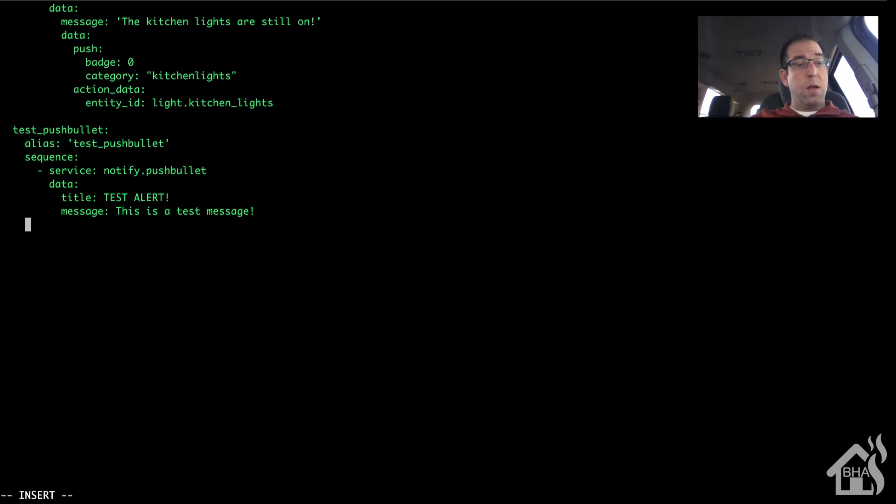
type("dat")
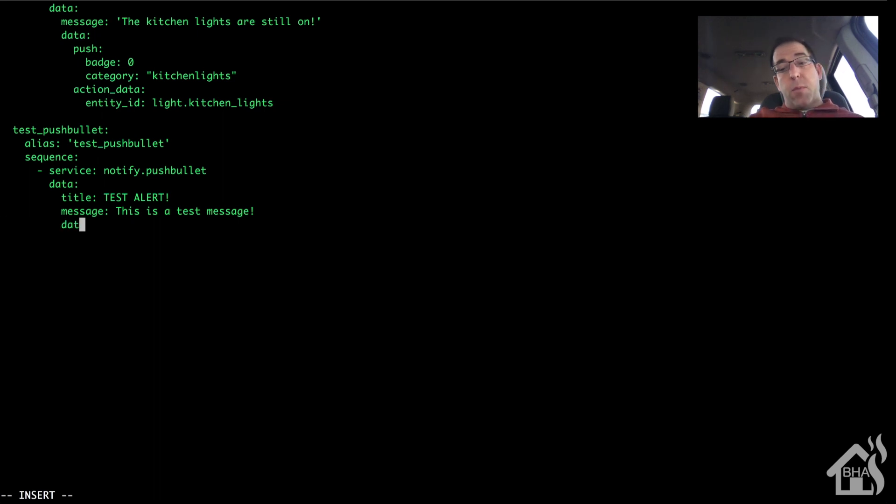
type("a:")
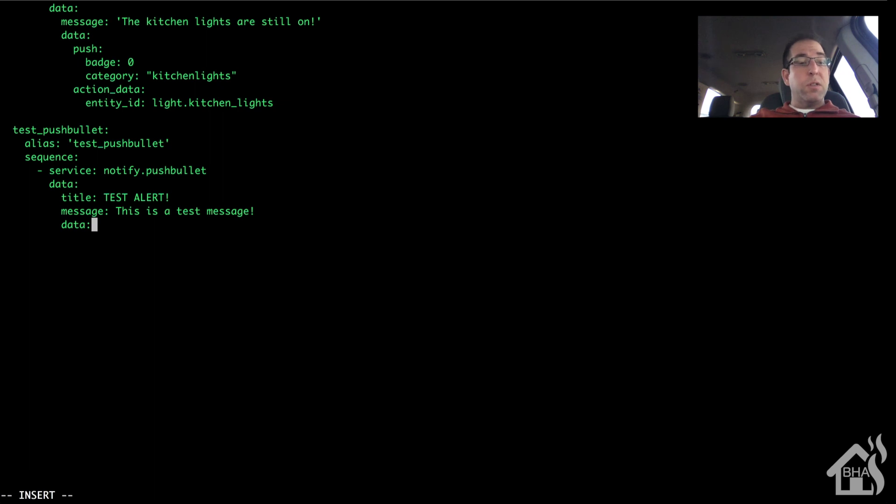
key("Return")
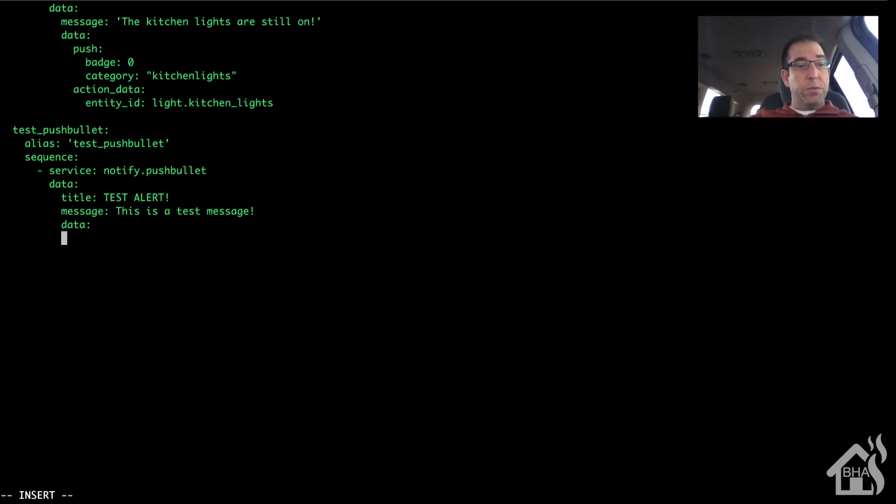
Add file_url: with the pasted .jpg image URL in the nested data block.
type("file_ur")
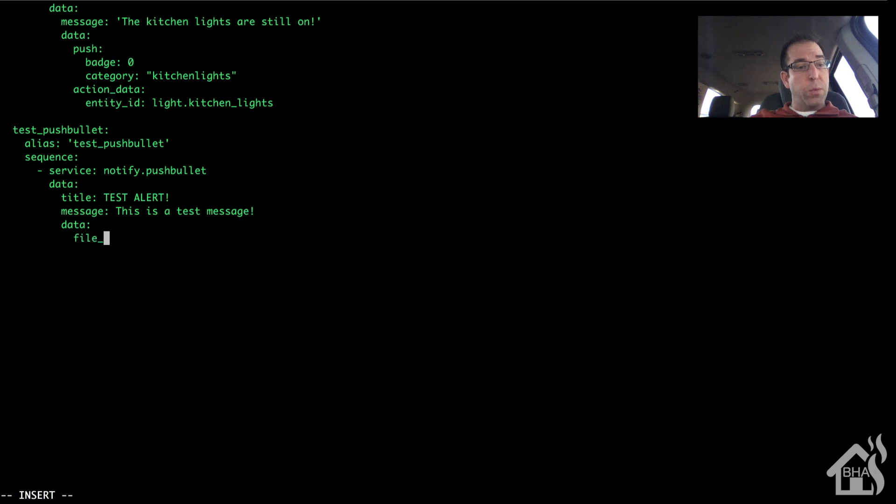
type("l")
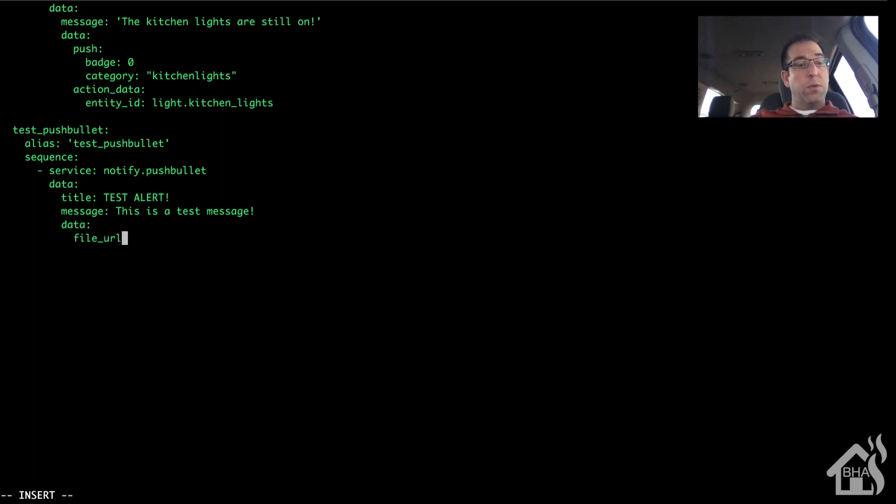
type(":")
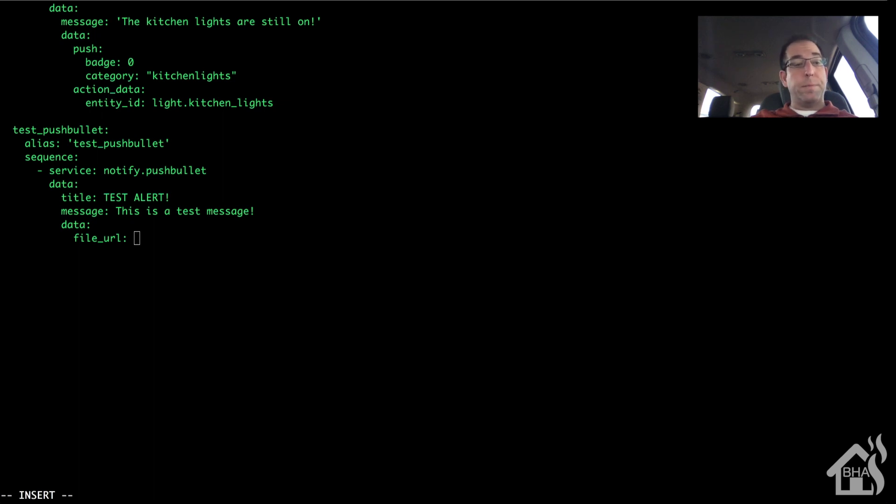
left_click(264, 280)
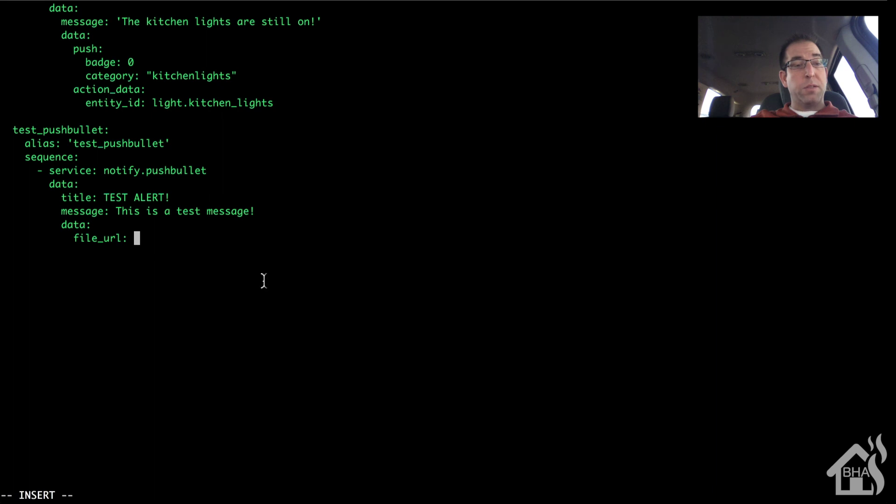
type("https://s-media-cache-ak0.pinimg.com/originals/c1/55/a1/c155a1b393899ffd7c36ff01090ce8f5.jpg")
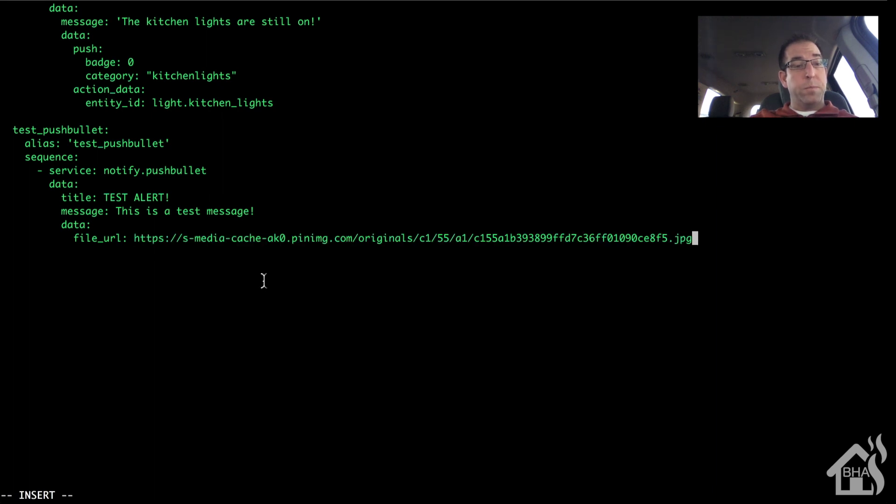
Save test.yaml and quit Vim with :wq.
key("Escape")
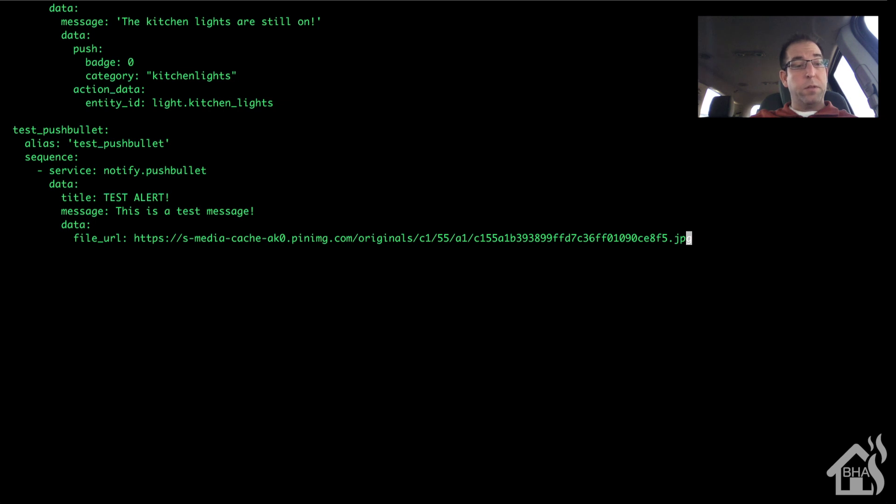
type(":wq!")
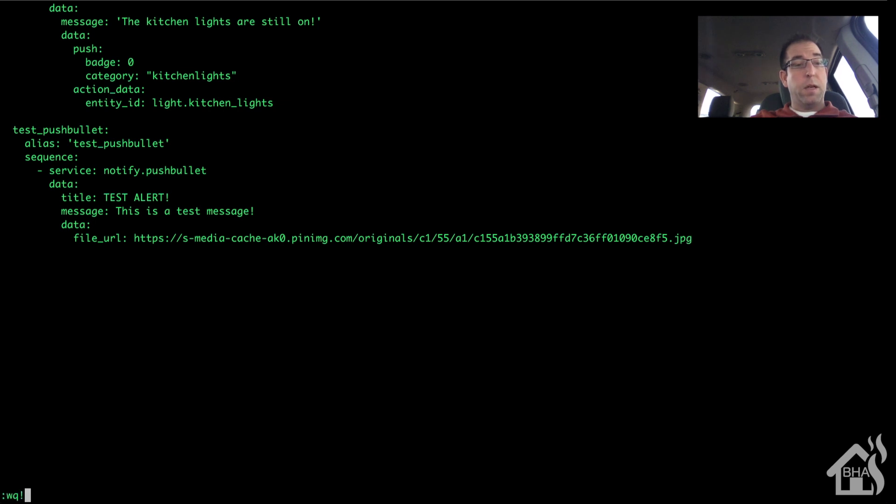
key("Return")
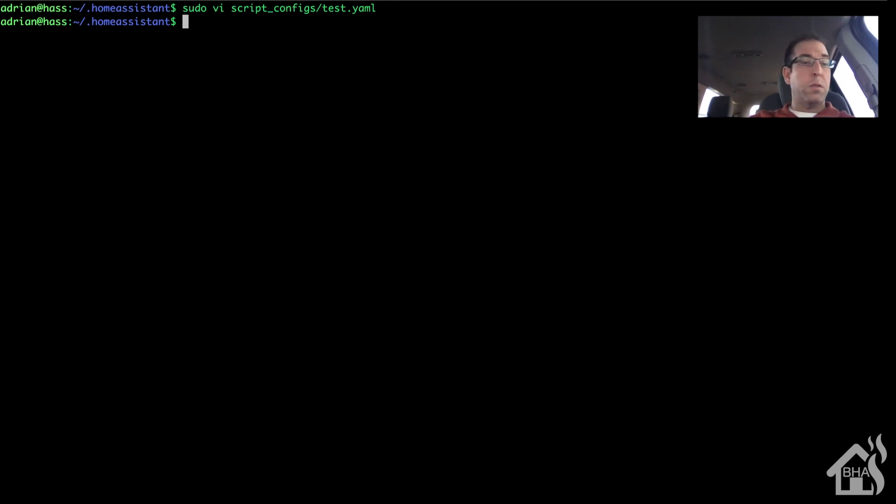
Restart the Home Assistant service with sudo systemctl restart.
type("sudo syste")
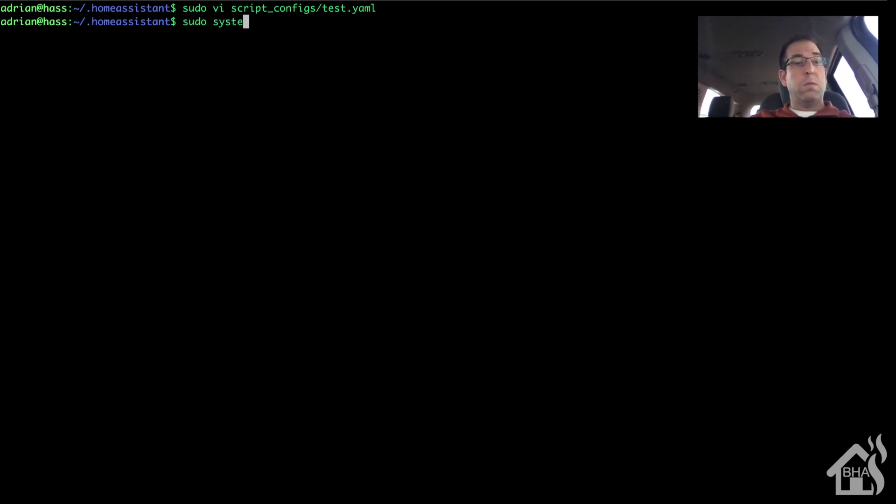
type("mctl rest")
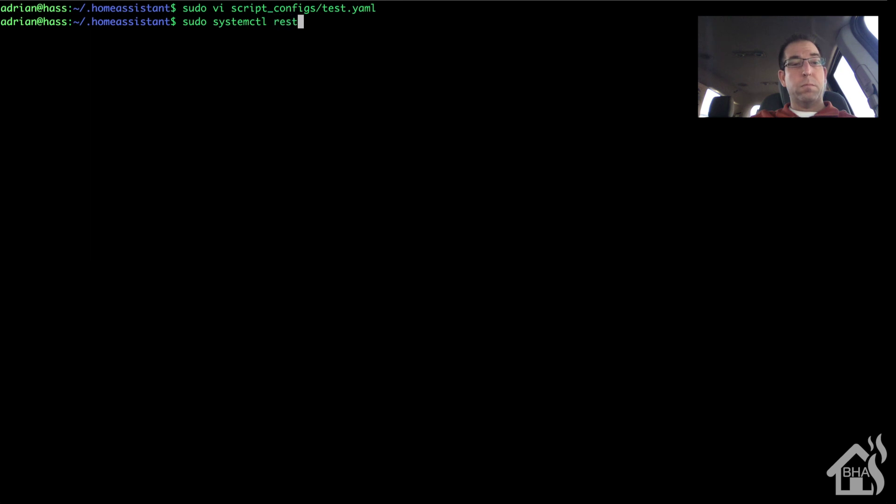
type("art home-as")
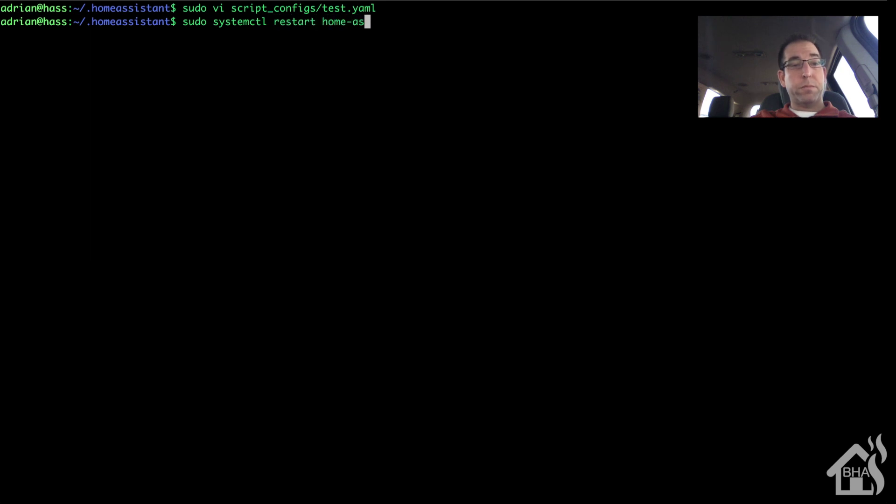
key("Tab")
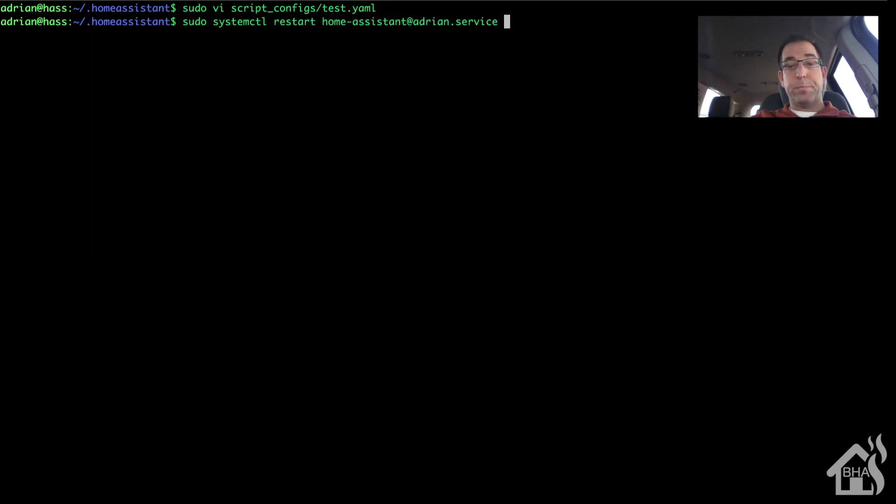
key("Return")
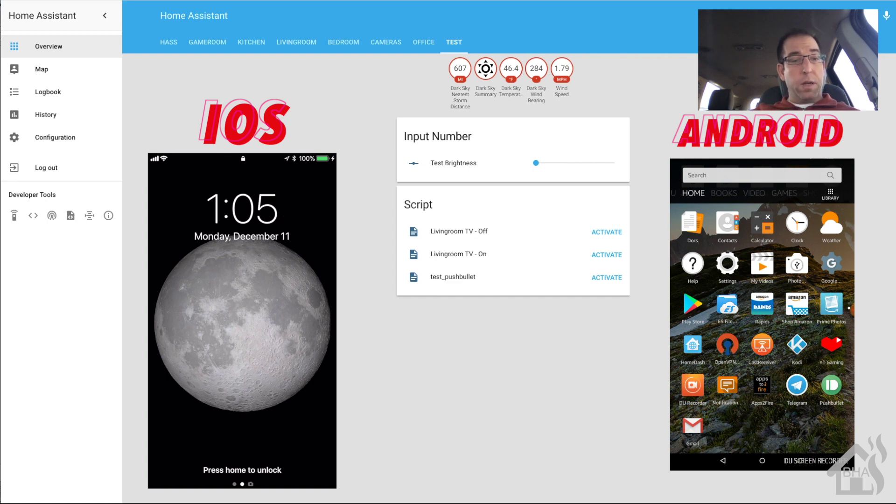
Activate the test_pushbullet script from the TEST view's Script card.
left_click(613, 278)
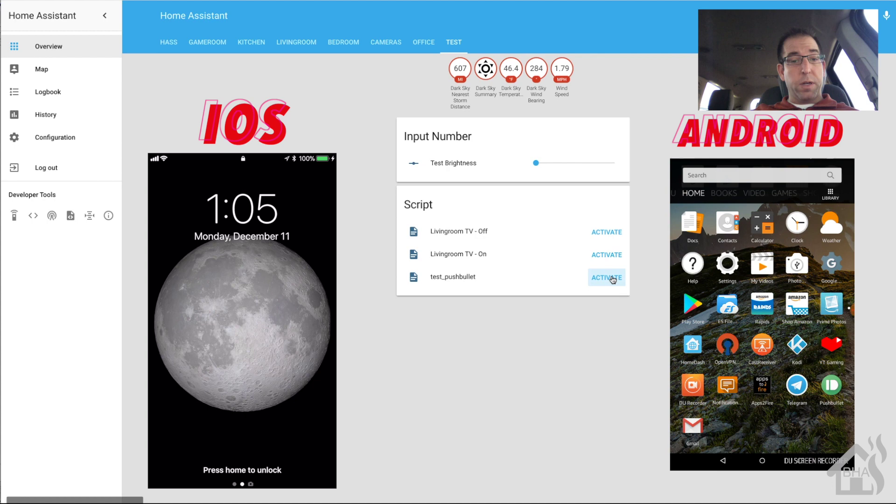